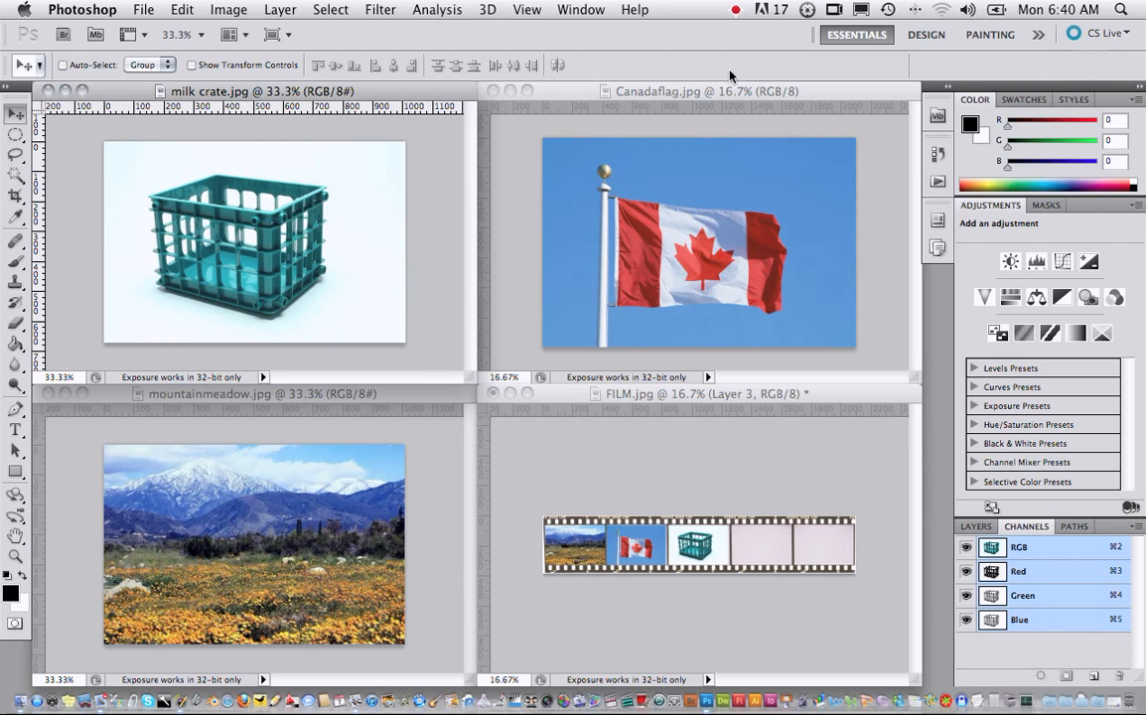
- Bring Canadaflag.jpg forward, fit it on screen, and lasso the flagpole and the flag except its outer red band
left_click(730, 94)
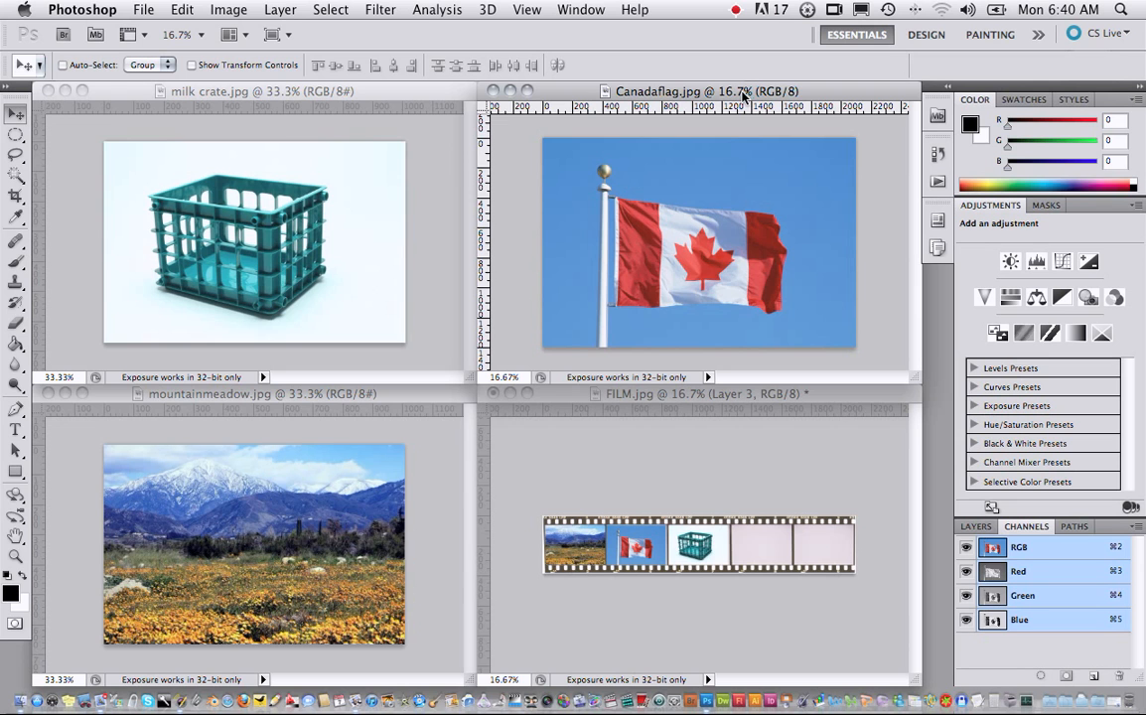
key("super+0")
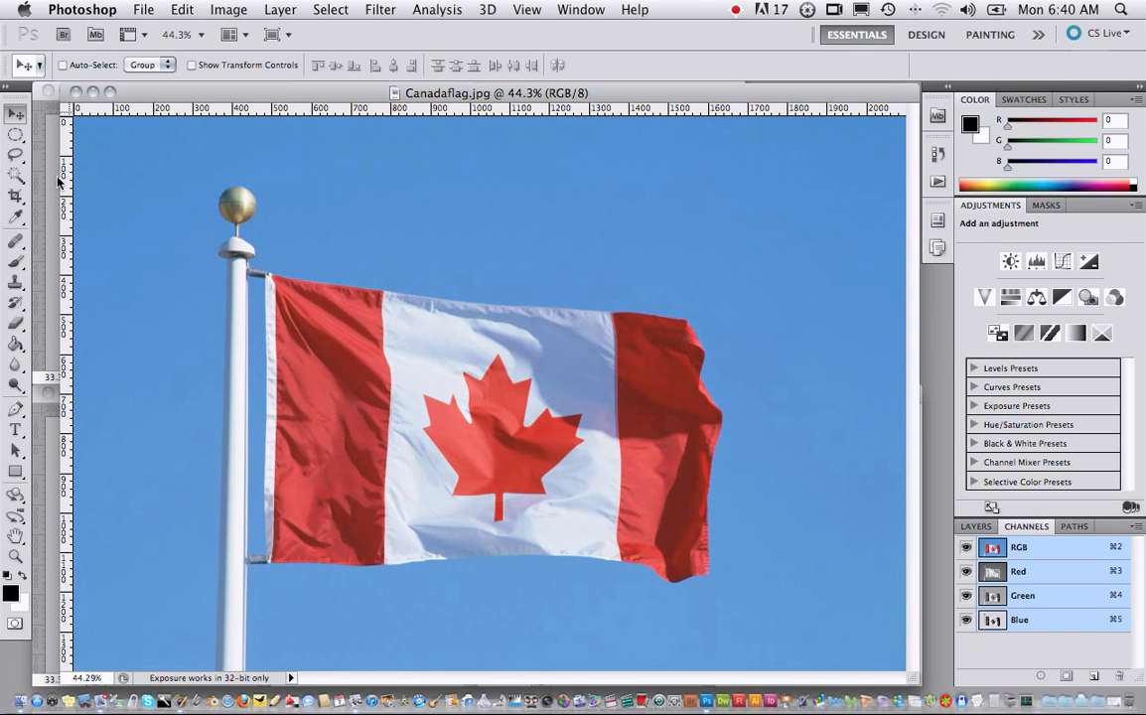
left_click(14, 156)
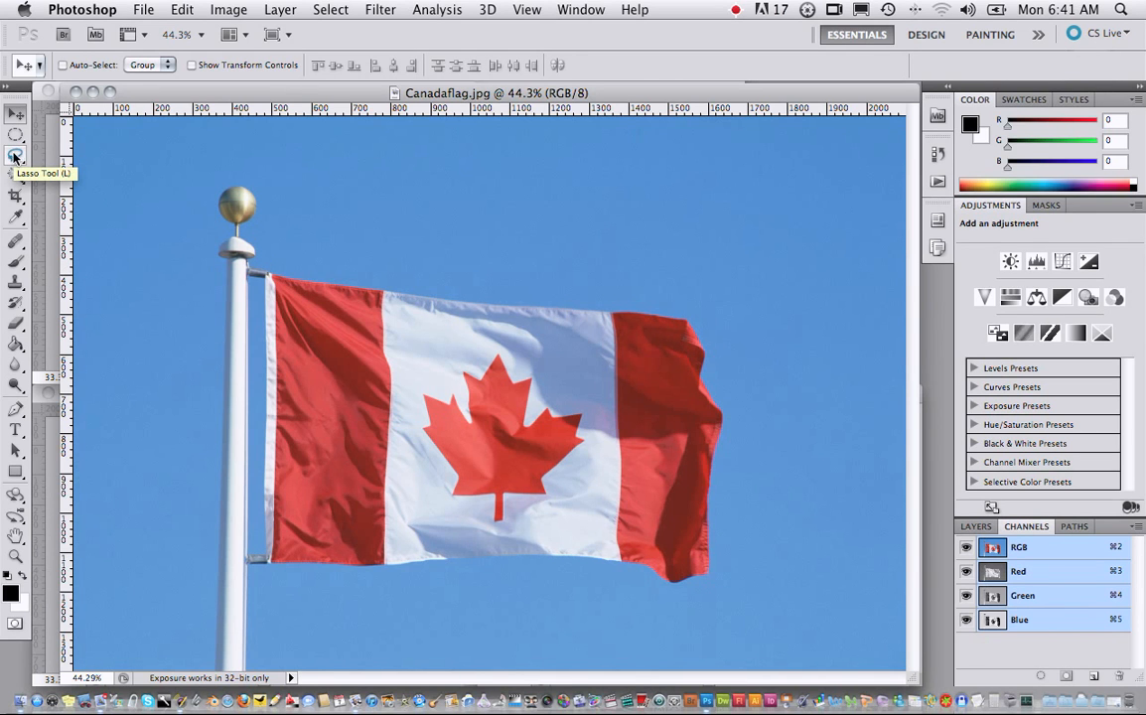
left_click(14, 156)
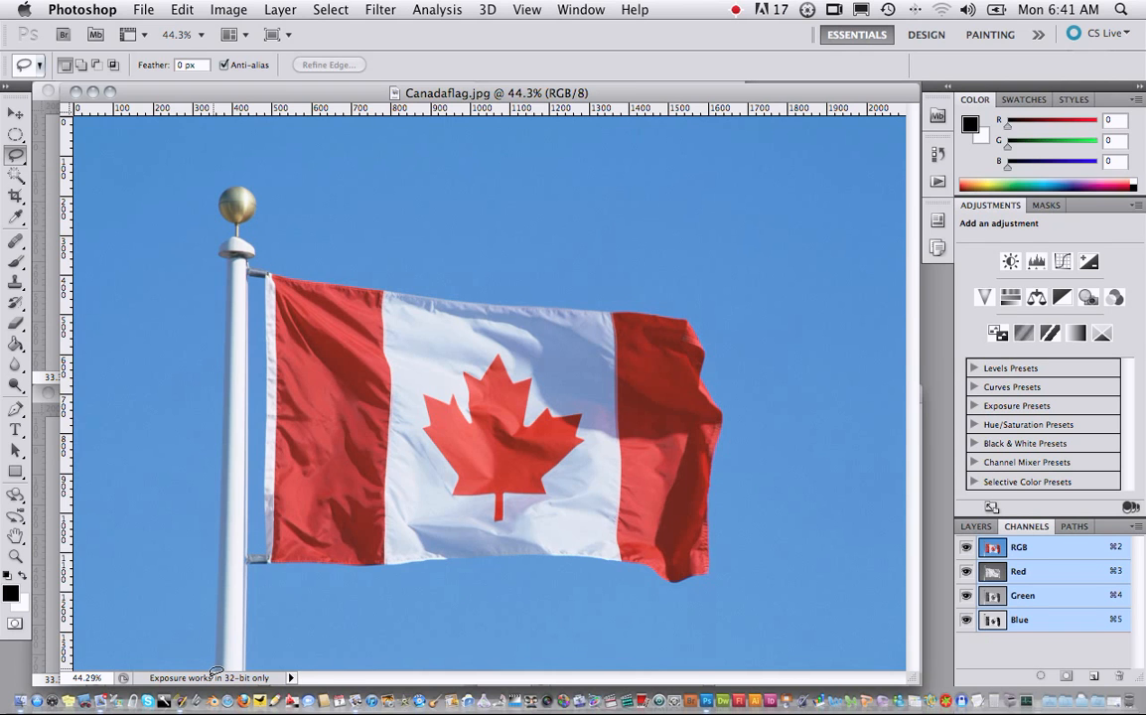
mouse_move(216, 669)
left_mouse_down()
mouse_move(219, 194)
mouse_move(239, 182)
mouse_move(260, 194)
mouse_move(253, 239)
mouse_move(268, 264)
mouse_move(348, 266)
mouse_move(596, 319)
mouse_move(604, 556)
mouse_move(252, 565)
mouse_move(250, 672)
left_mouse_up()
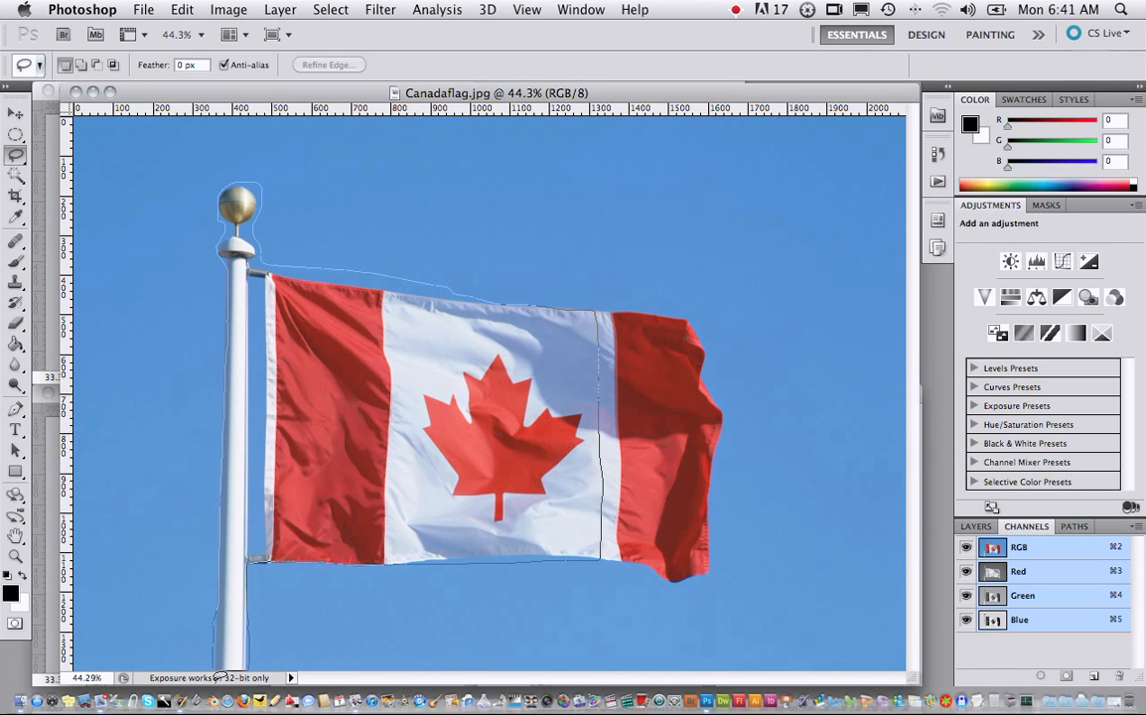
left_click_drag(231, 678, 232, 677)
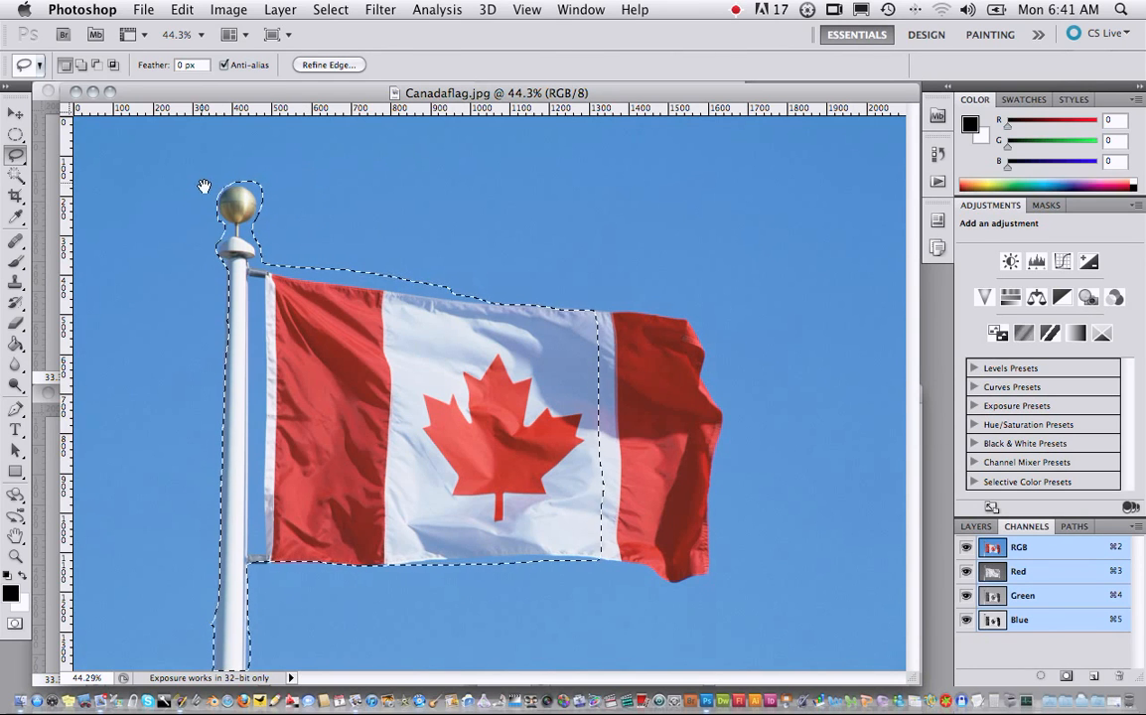
- Subtract the excess sky around the flagpole's golden ball from the selection with the Lasso tool, following the ball's edge
left_click_drag(177, 162, 313, 255)
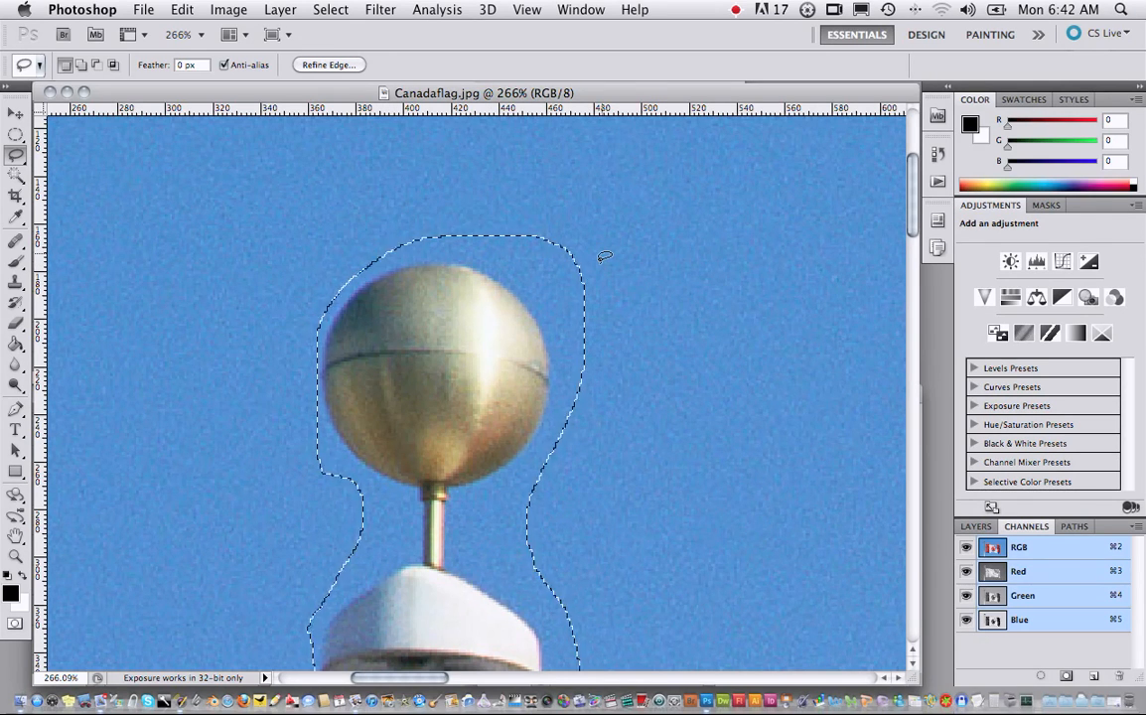
scroll(604, 263, "down", 2)
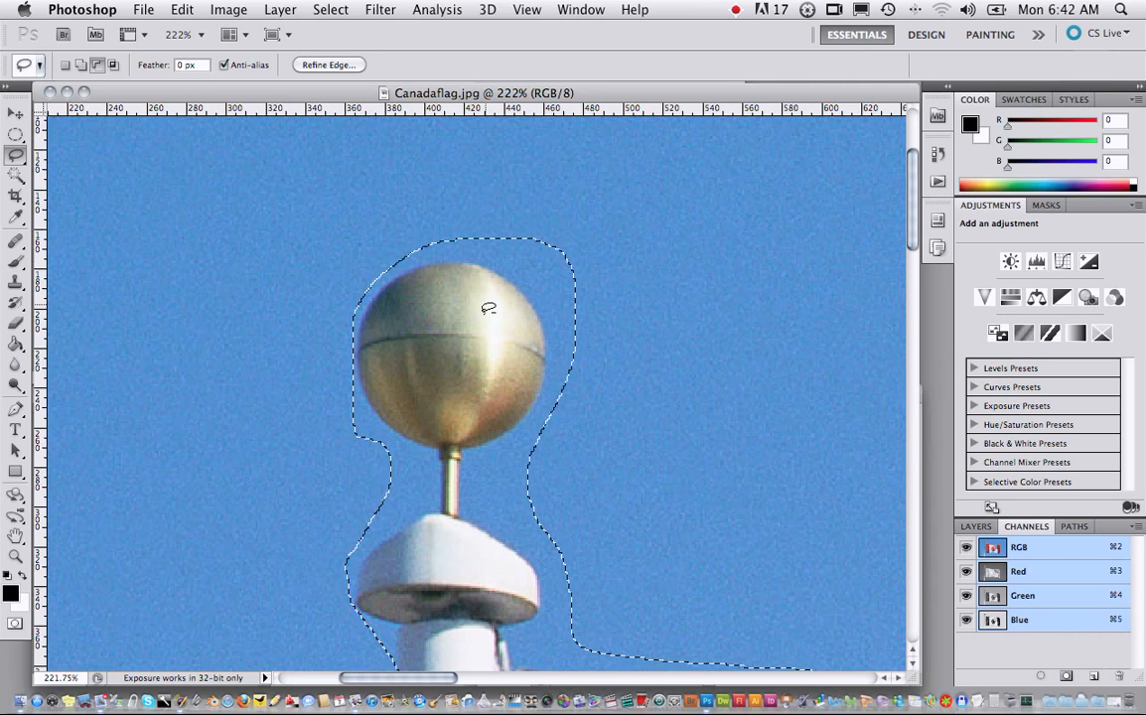
mouse_move(530, 221)
left_mouse_down()
mouse_move(526, 244)
mouse_move(575, 280)
mouse_move(604, 266)
mouse_move(559, 211)
mouse_move(534, 209)
mouse_move(561, 276)
mouse_move(460, 192)
mouse_move(448, 196)
left_mouse_up()
mouse_move(546, 275)
left_mouse_down()
mouse_move(617, 310)
mouse_move(572, 263)
mouse_move(544, 264)
left_mouse_up()
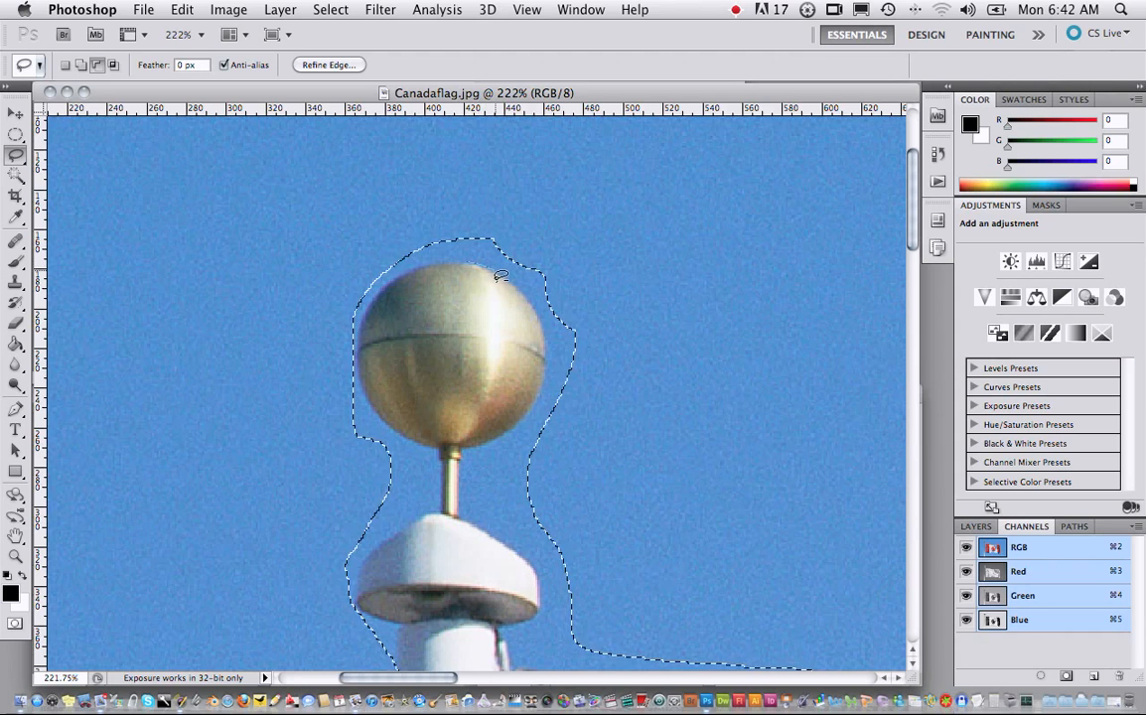
mouse_move(513, 284)
left_mouse_down()
mouse_move(475, 265)
mouse_move(550, 286)
mouse_move(533, 229)
mouse_move(487, 231)
mouse_move(473, 262)
left_mouse_up()
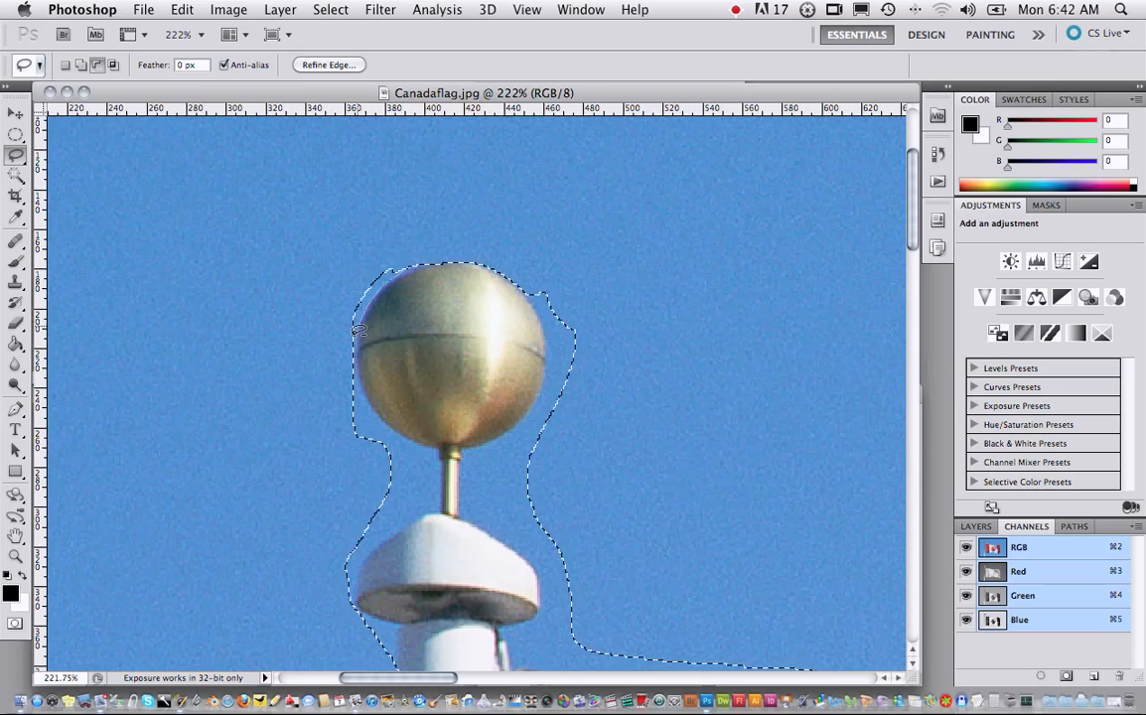
left_click_drag(401, 266, 395, 296)
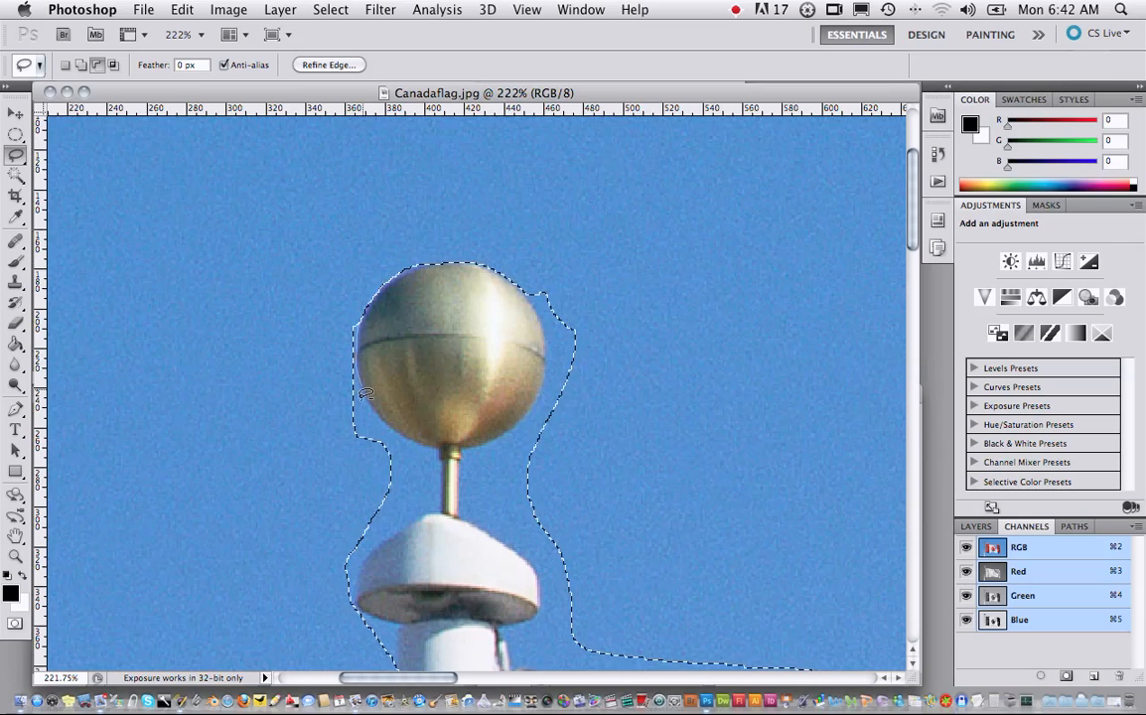
left_click_drag(368, 309, 364, 303)
mouse_move(566, 270)
left_mouse_down()
mouse_move(544, 308)
mouse_move(554, 374)
left_mouse_up()
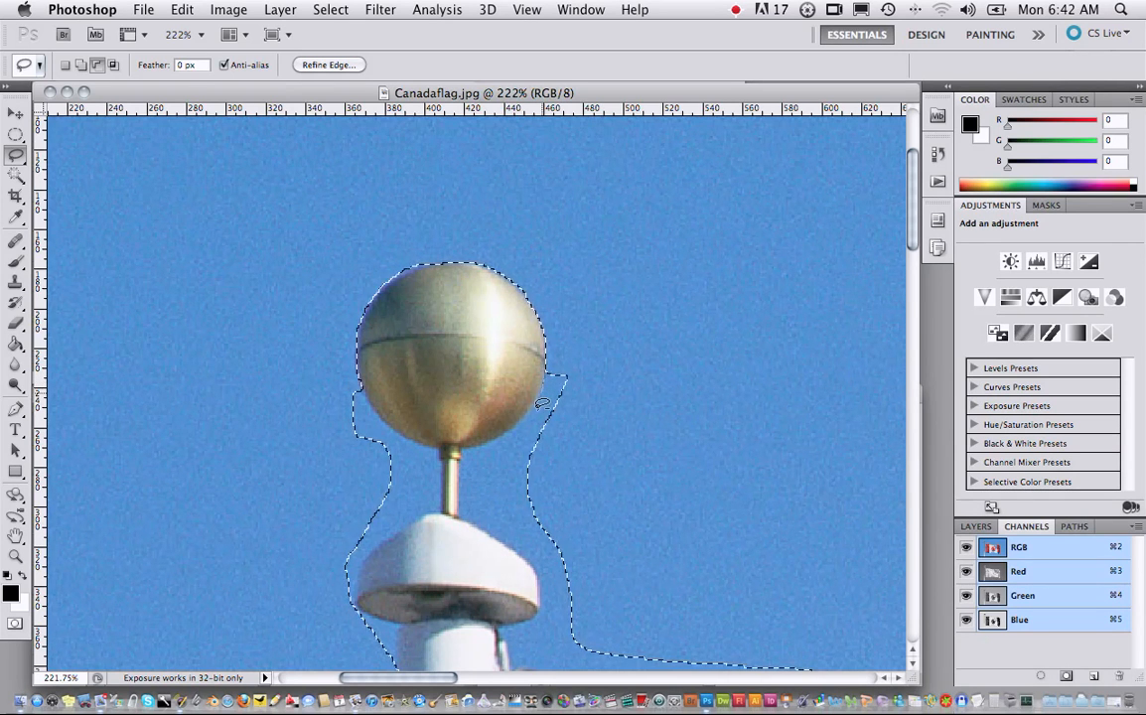
mouse_move(544, 378)
left_mouse_down()
mouse_move(523, 428)
mouse_move(615, 406)
mouse_move(574, 351)
left_mouse_up()
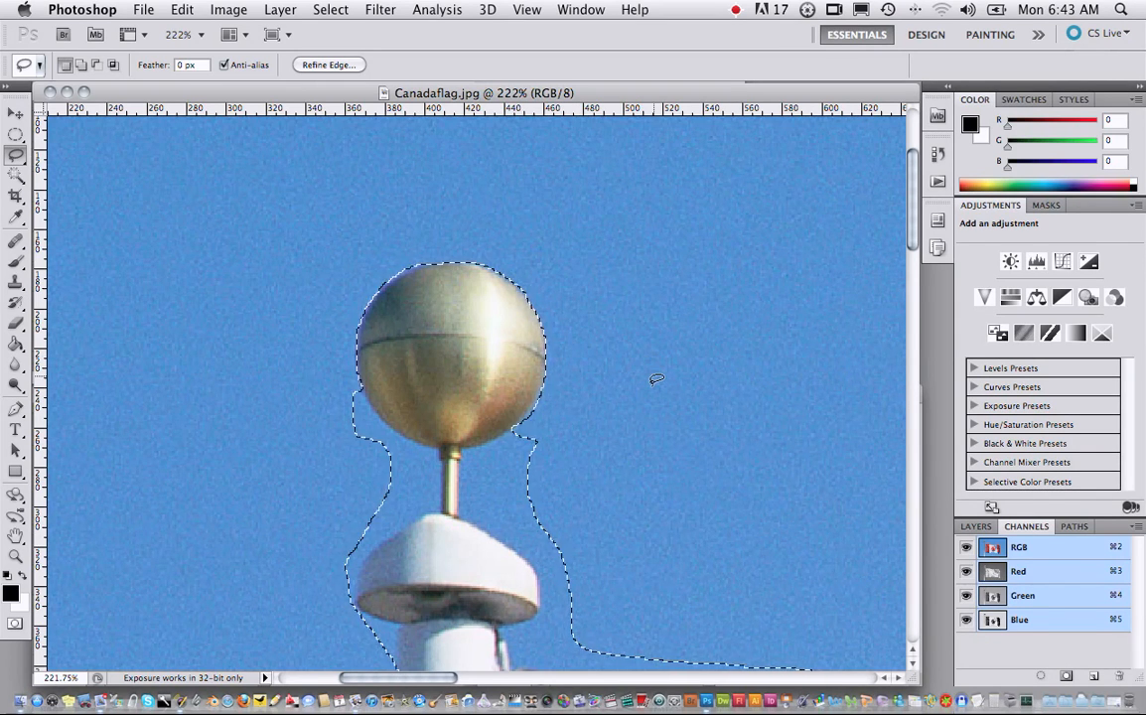
- Add the rest of the flag, including its outer red band, to the existing selection with the Lasso tool
key("super+0")
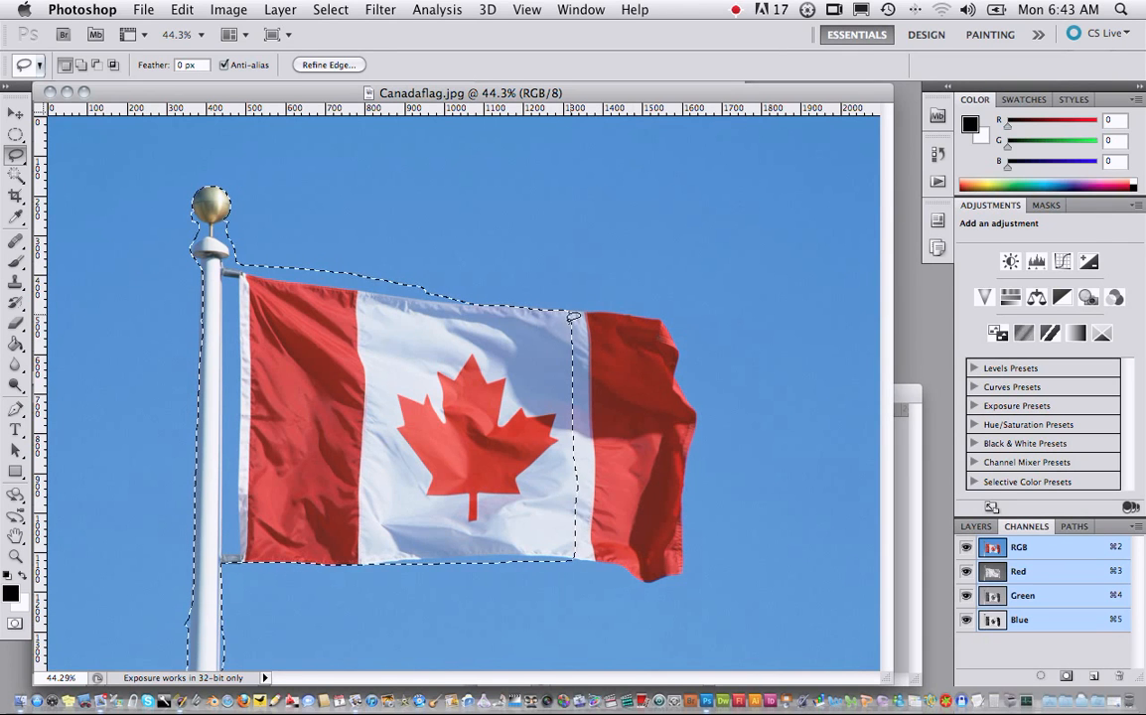
key("shift")
mouse_move(580, 316)
left_mouse_down()
mouse_move(666, 327)
mouse_move(676, 397)
mouse_move(696, 425)
mouse_move(686, 580)
mouse_move(648, 587)
left_mouse_up()
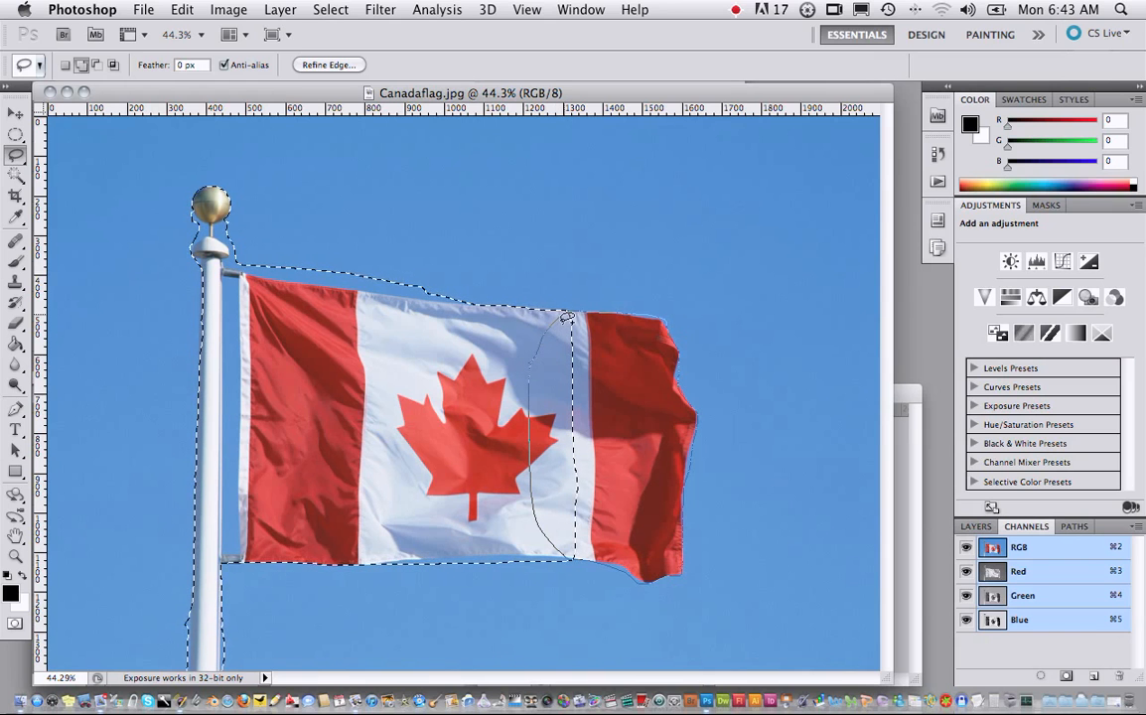
left_click_drag(568, 316, 569, 314)
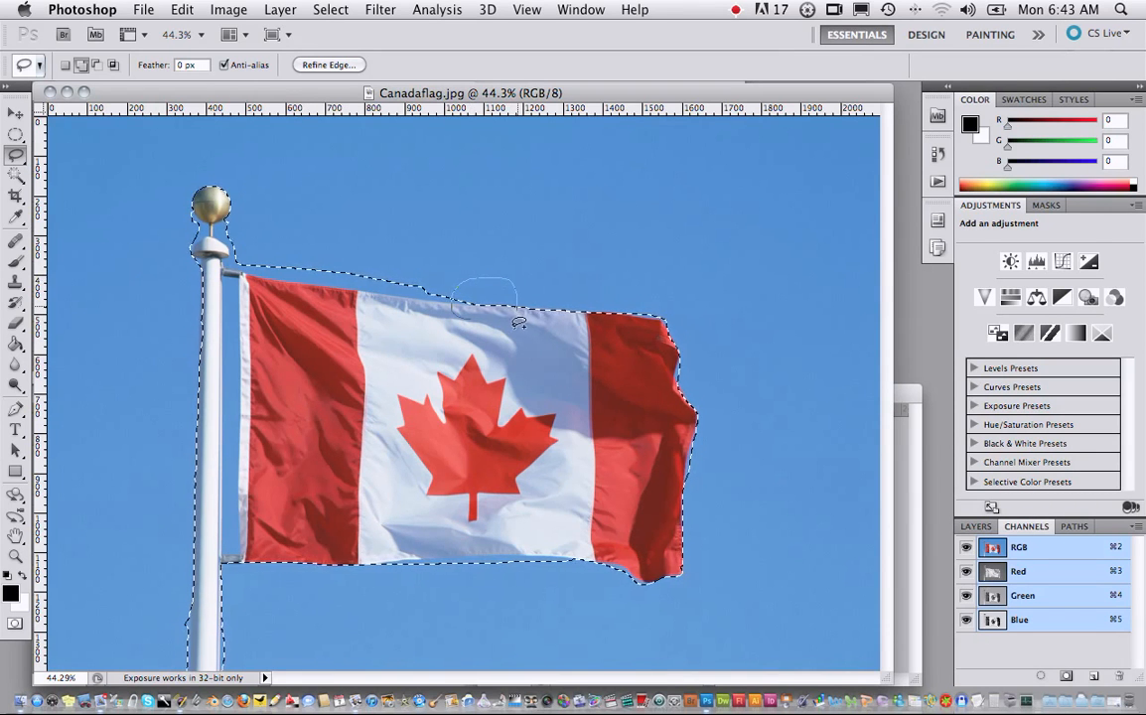
- Add a small bulge of sky above the flag's white section to the selection, and revert it through the history
left_click_drag(485, 328, 480, 328)
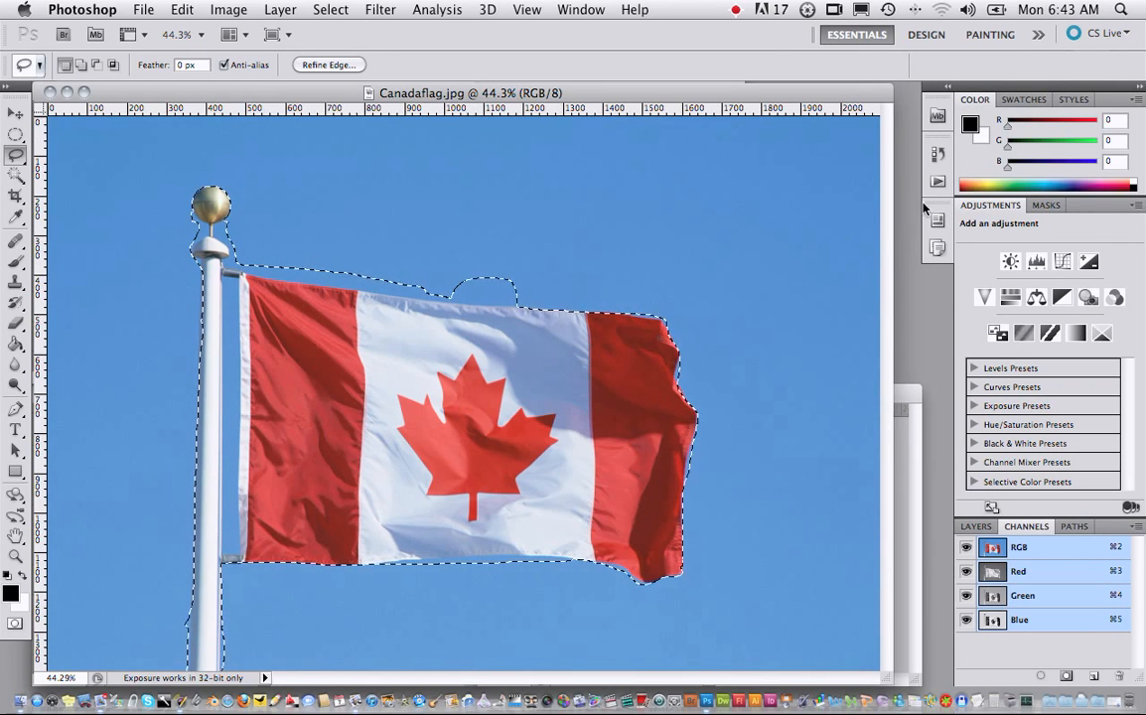
left_click(935, 156)
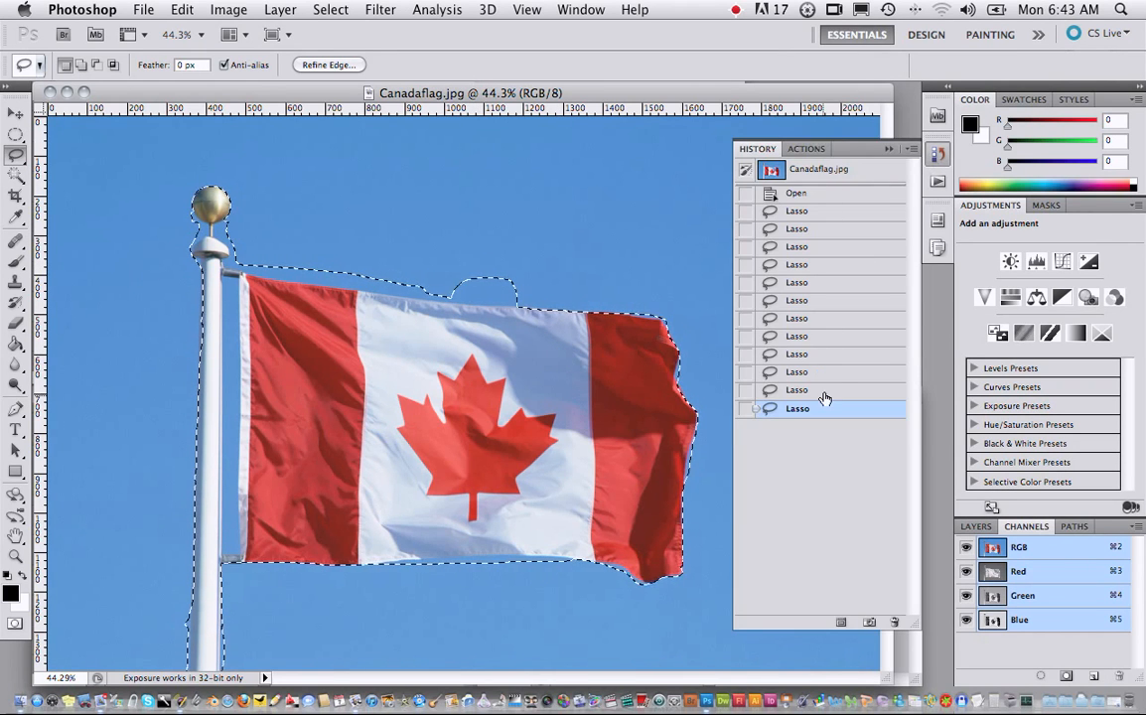
left_click(931, 152)
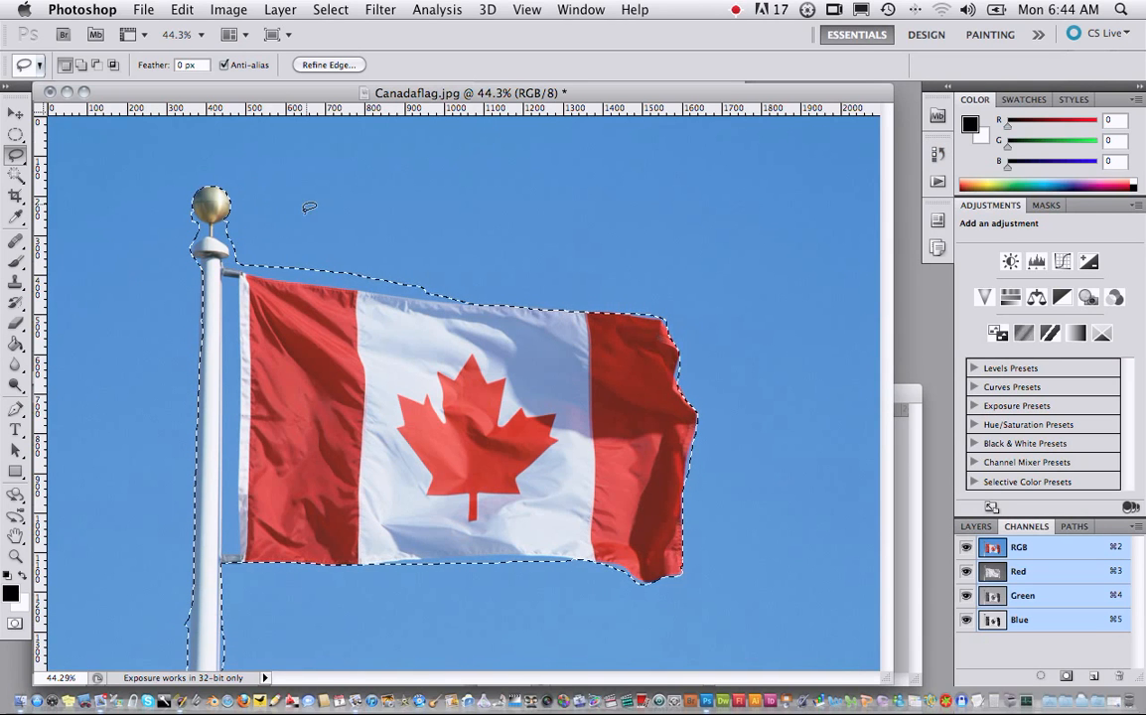
- Clear the selection and outline the flagpole shaft, its cap and both flag brackets with the Polygonal Lasso tool
left_click(326, 12)
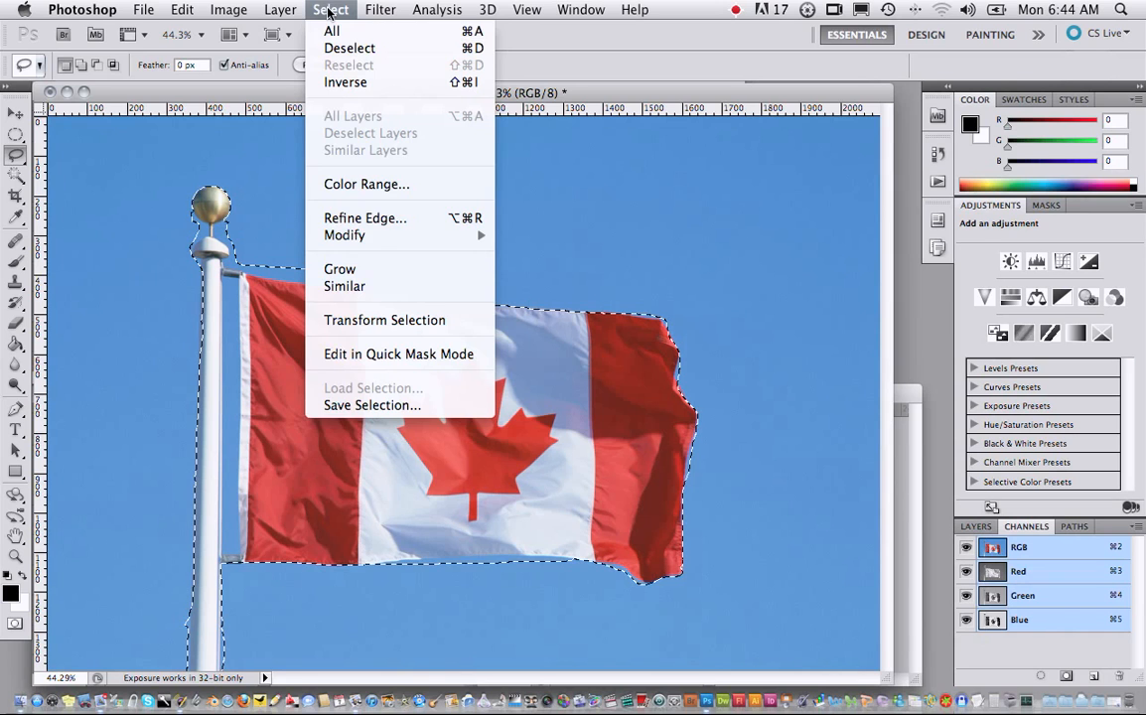
left_click(347, 49)
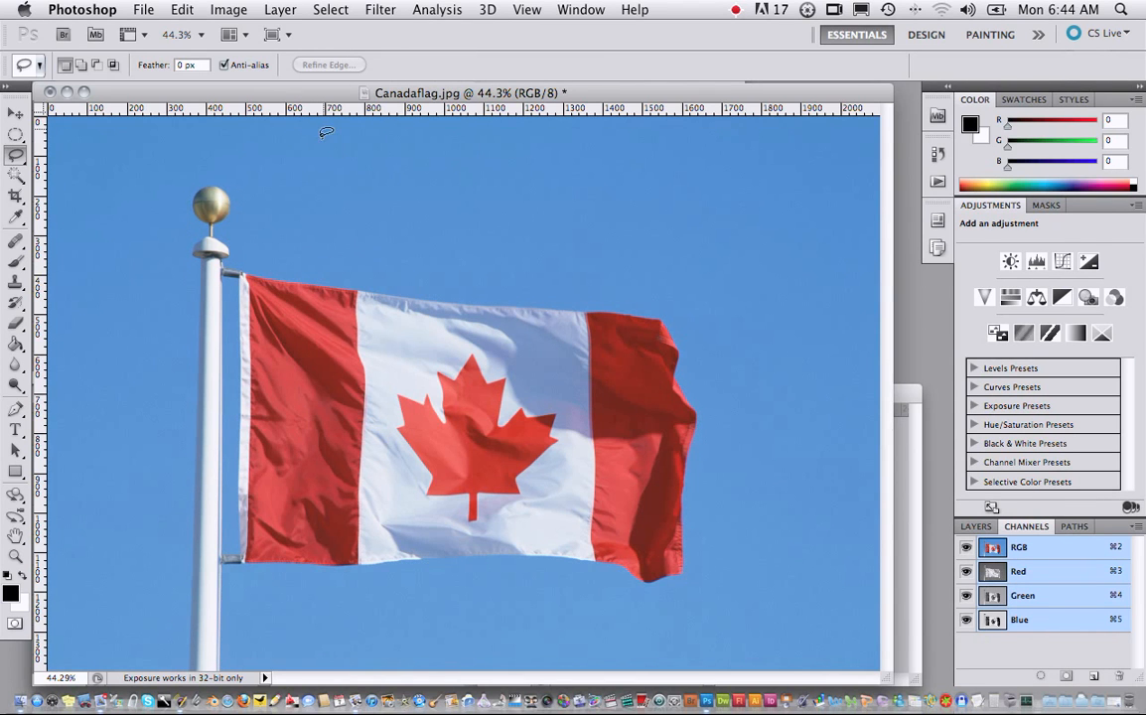
left_click(17, 155)
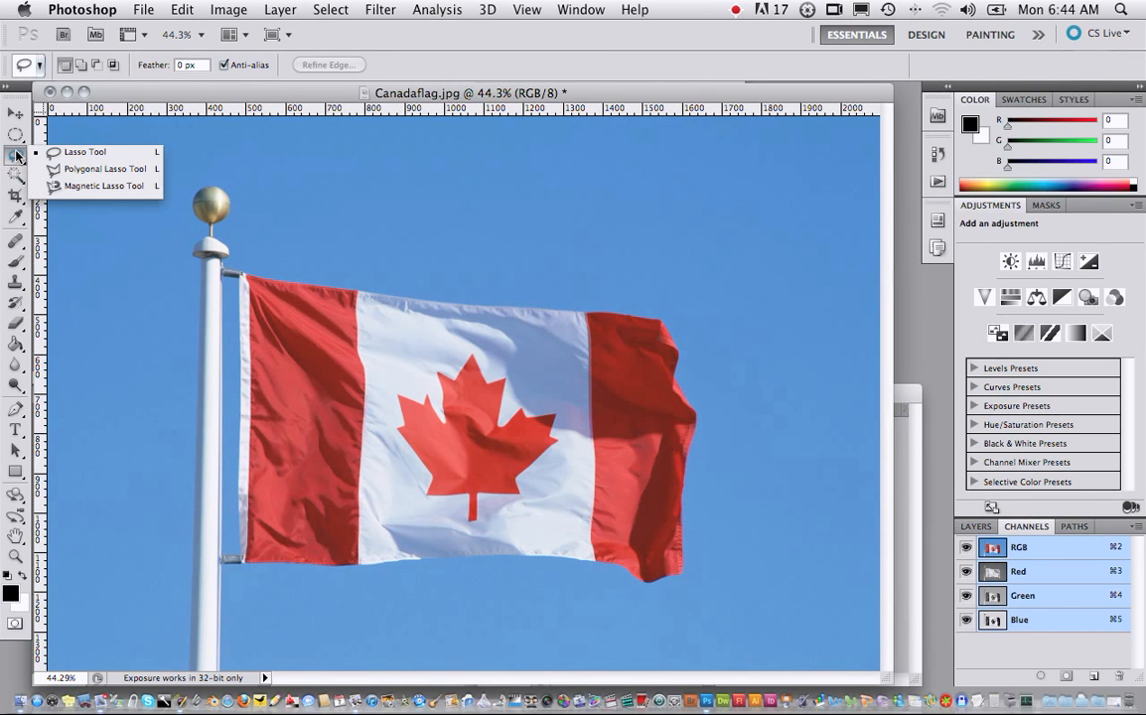
left_click(71, 170)
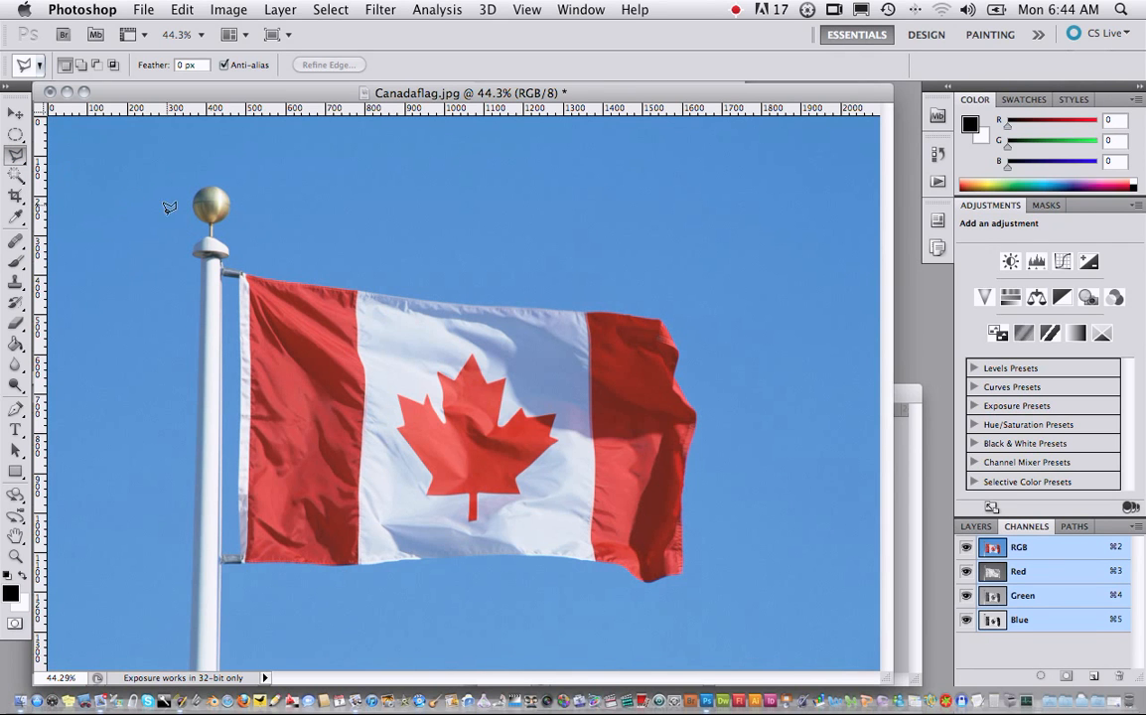
left_click(189, 673)
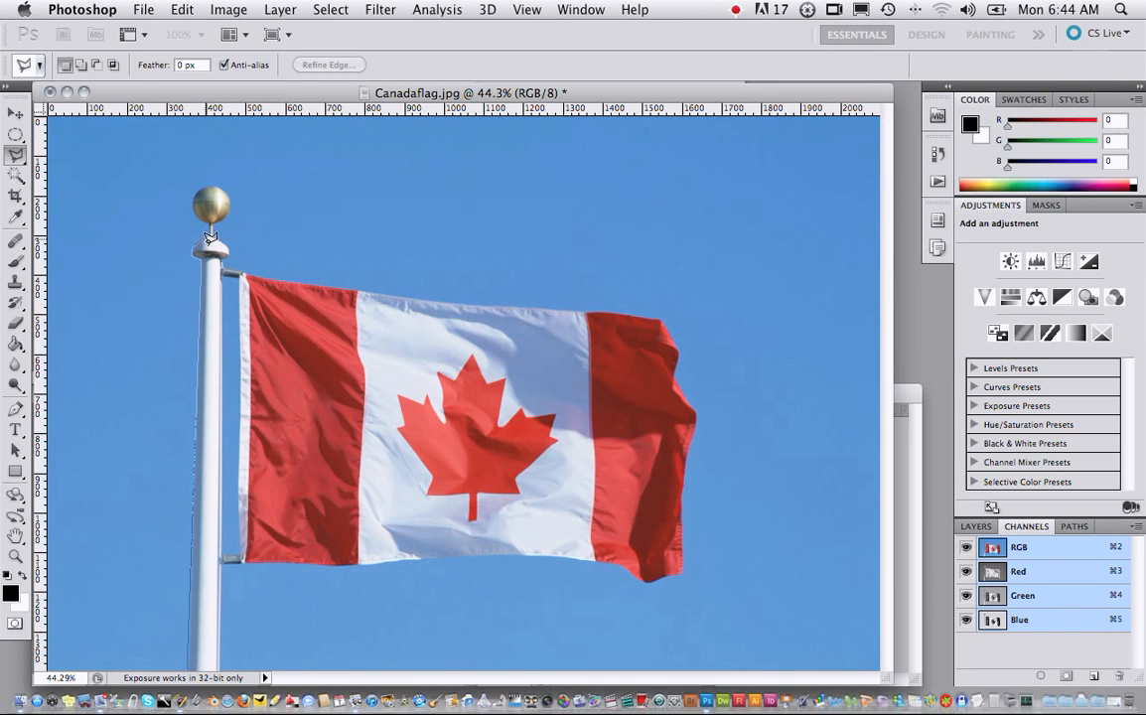
left_click(208, 238)
left_click(227, 247)
left_click(238, 280)
left_click(221, 279)
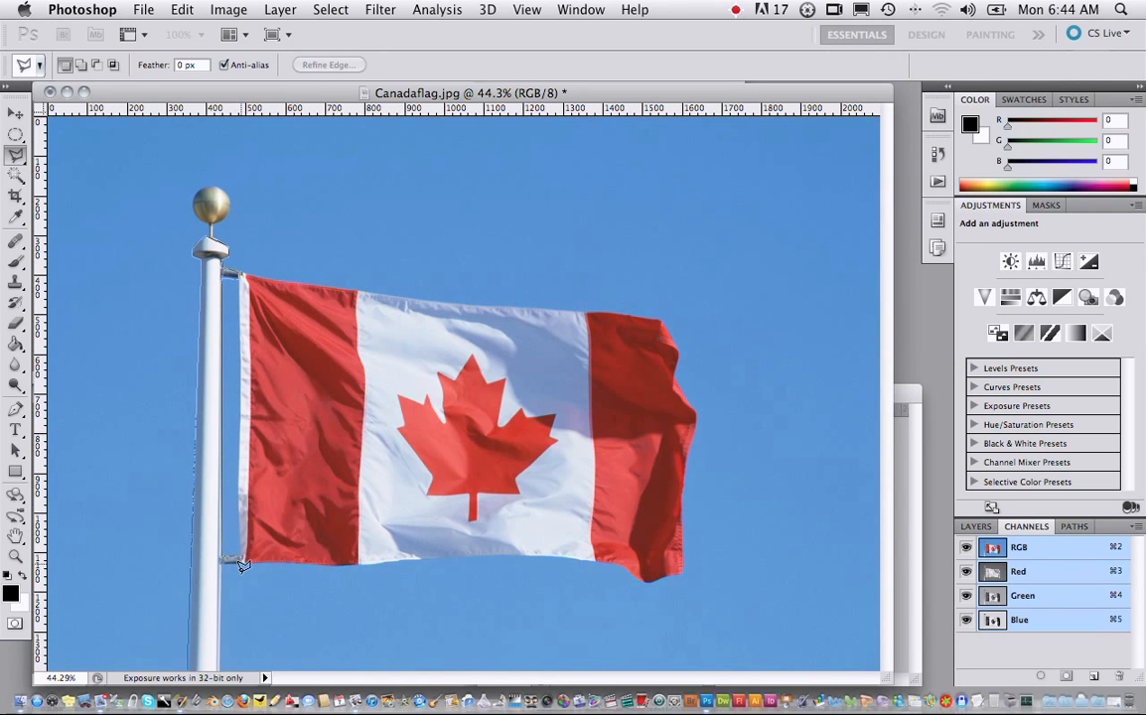
left_click(192, 673)
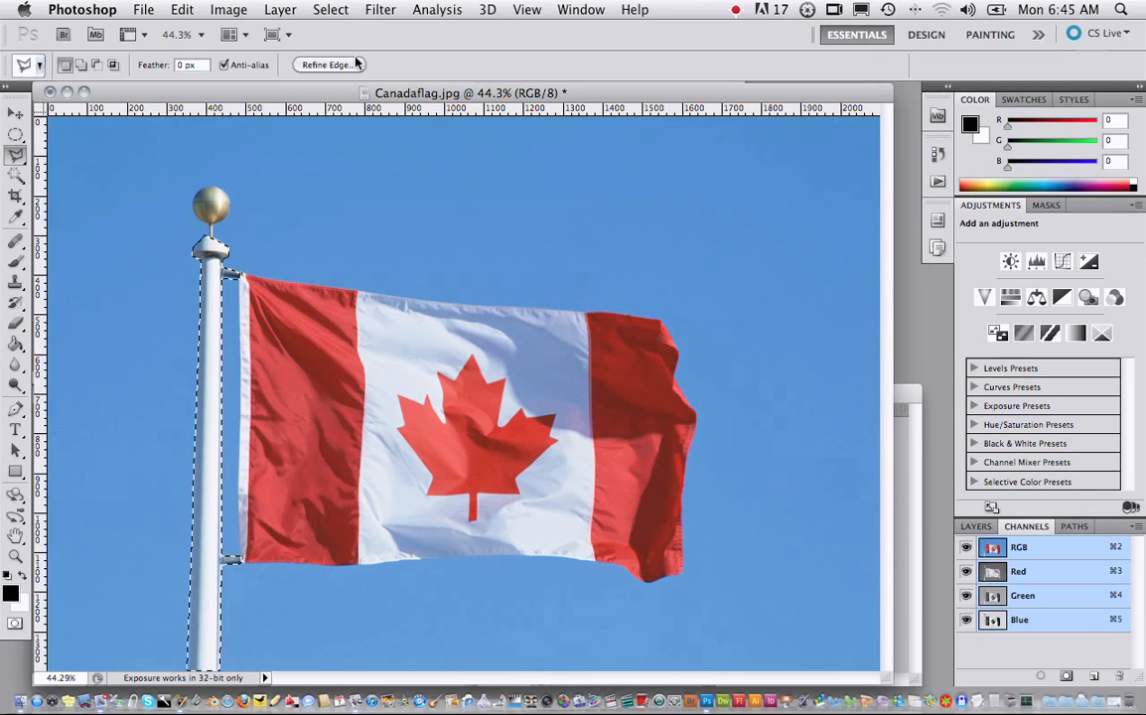
- Clear the selection and trace around the entire flagpole, ball and flag with the Magnetic Lasso tool
left_click(328, 10)
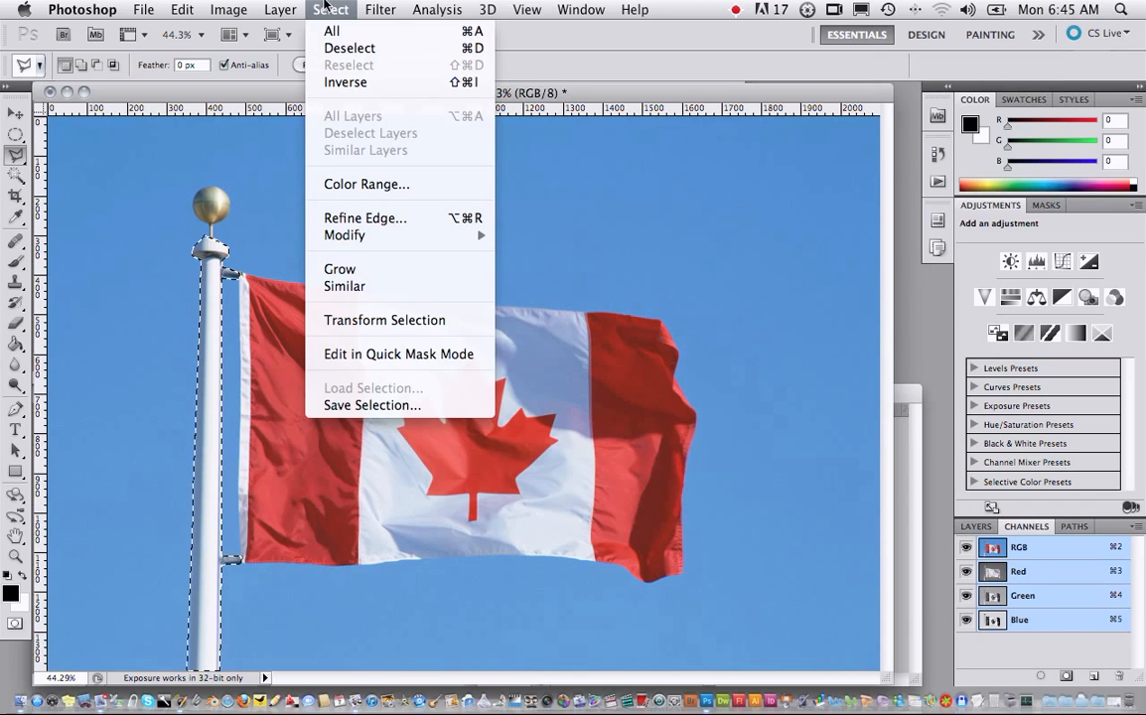
left_click(349, 49)
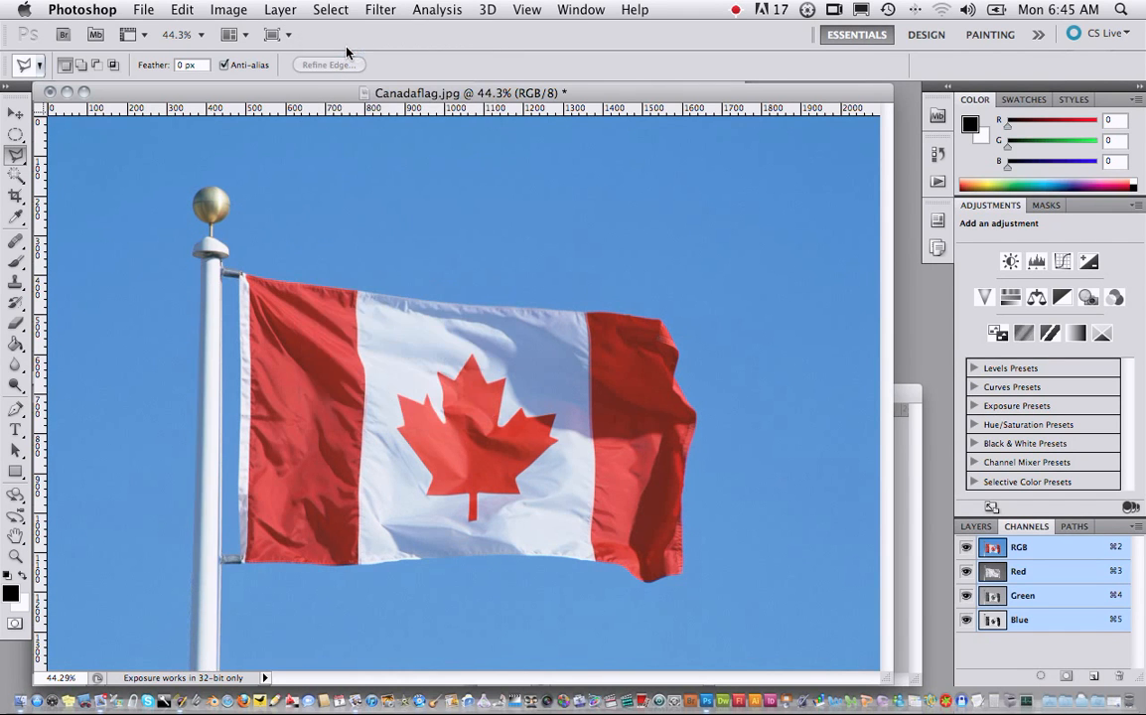
left_click(15, 156)
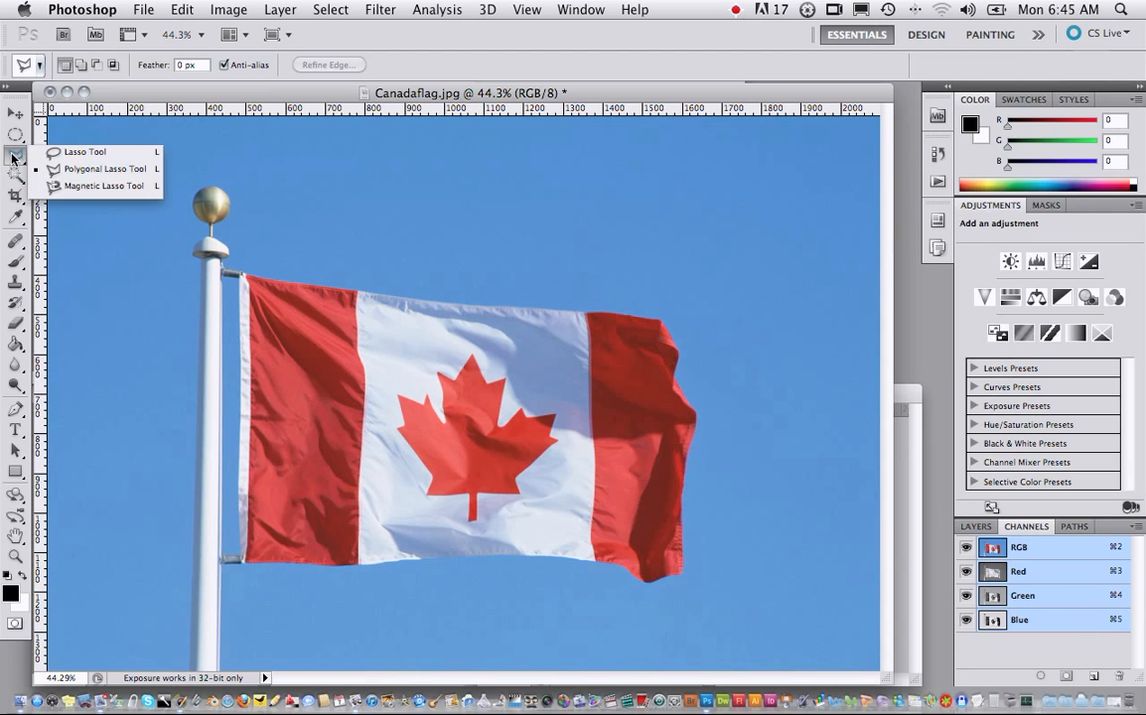
left_click(85, 186)
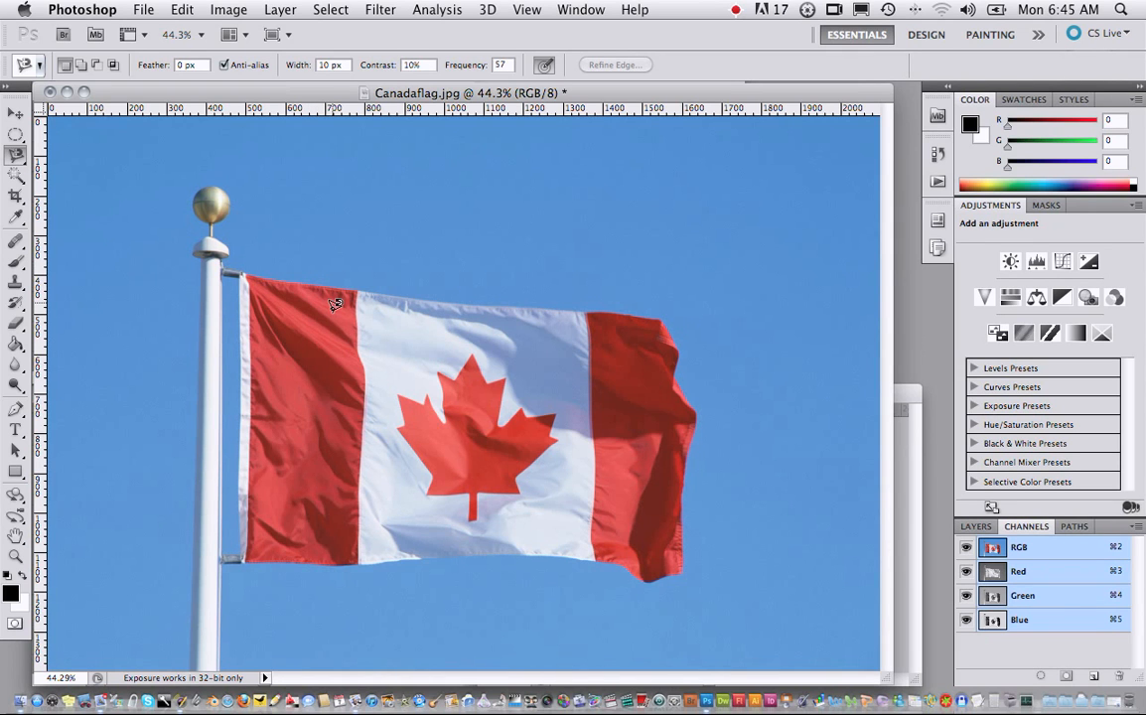
left_click(189, 672)
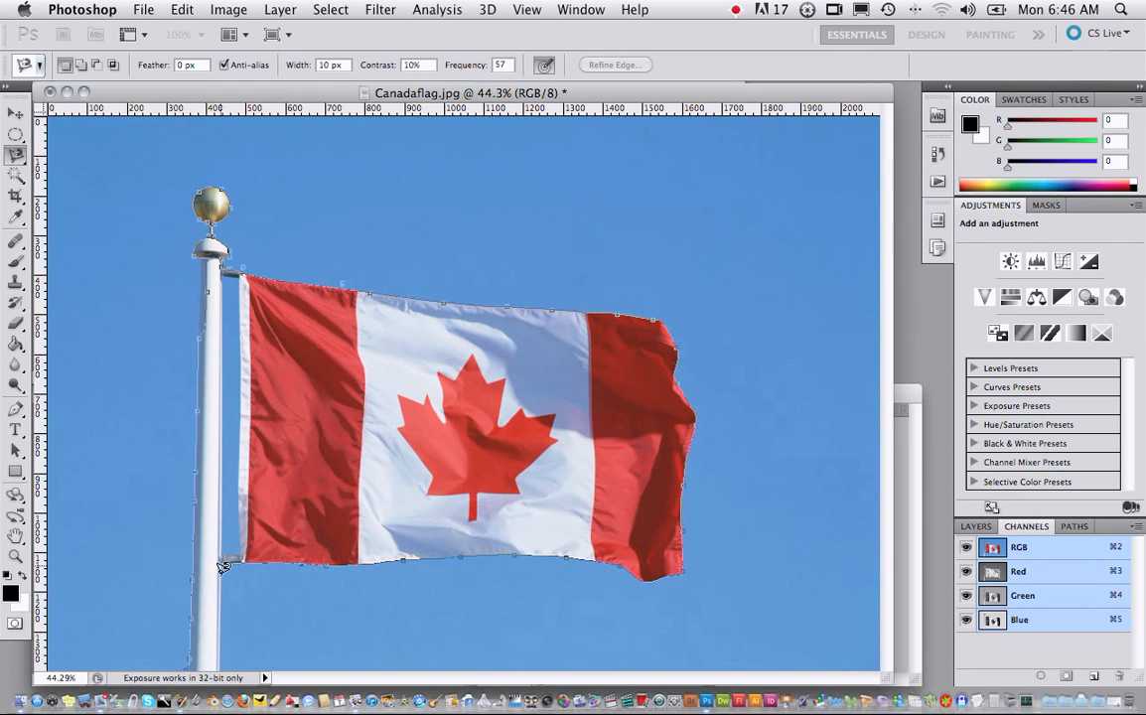
left_click(189, 672)
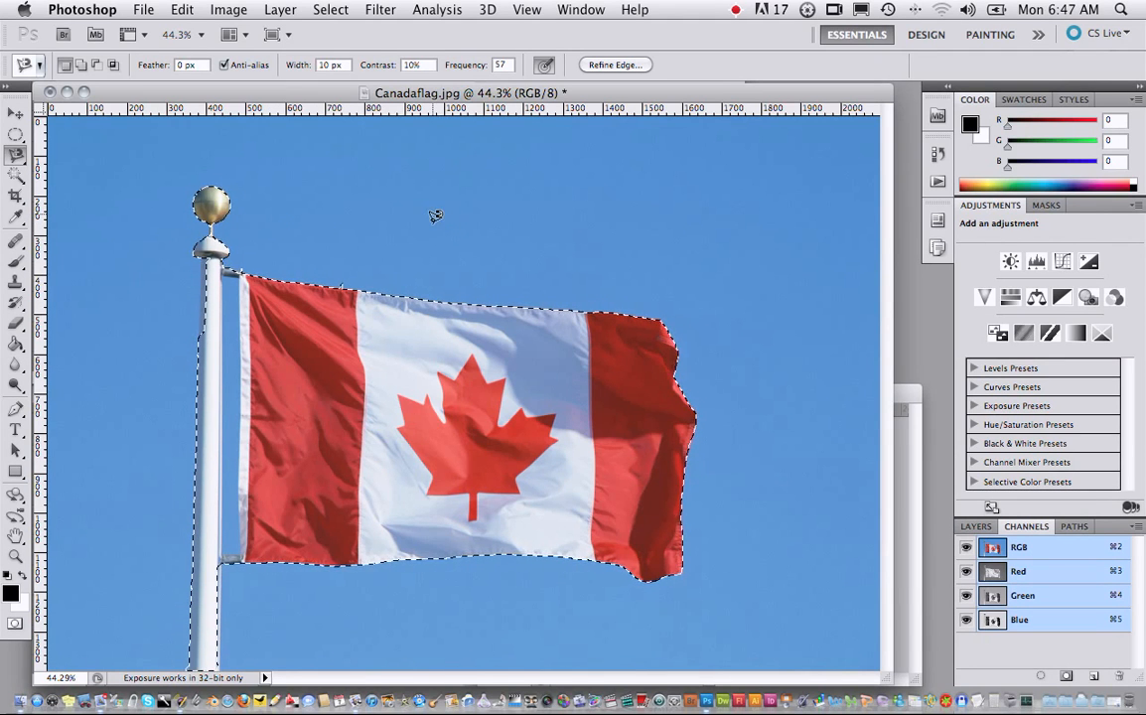
- Clear the selection and select the sky above the flag using the Magic Wand at tolerance 32 with Contiguous turned on
left_click(338, 8)
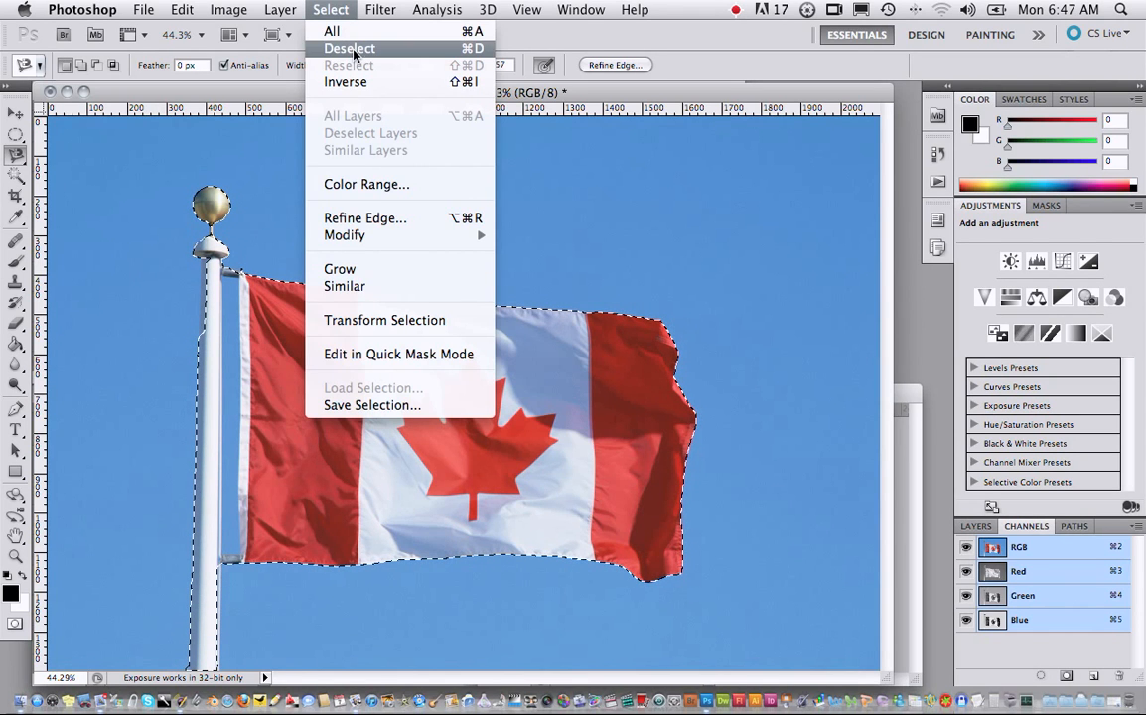
left_click(354, 50)
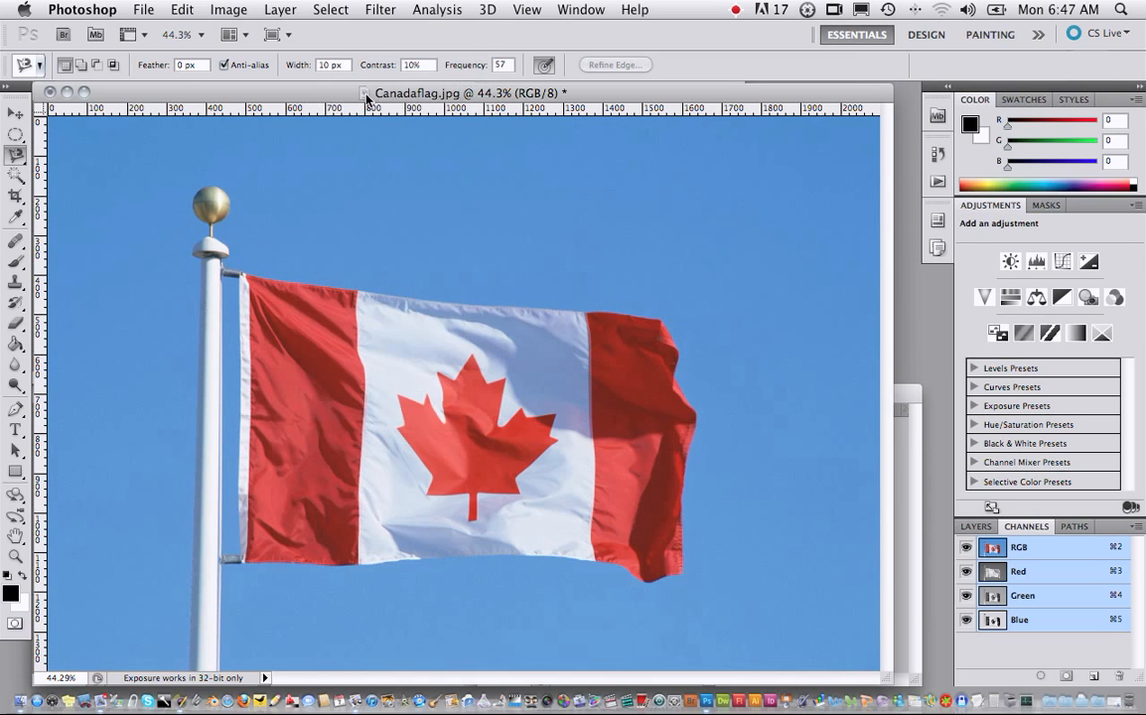
left_click(14, 177)
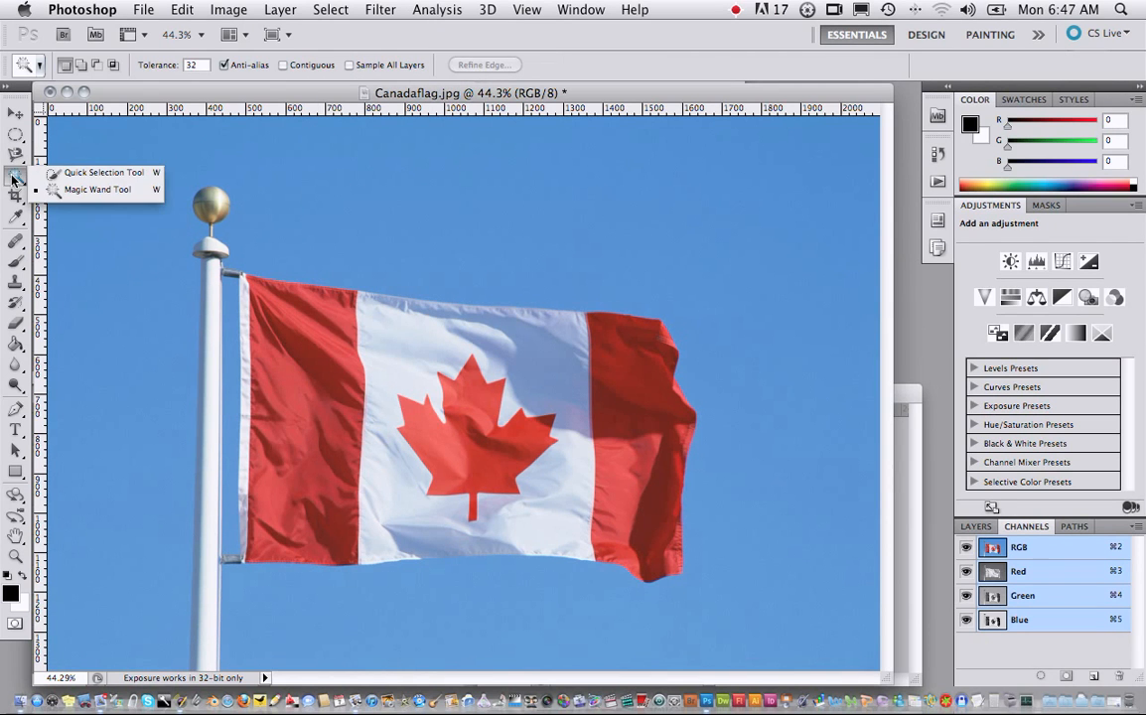
left_click(61, 189)
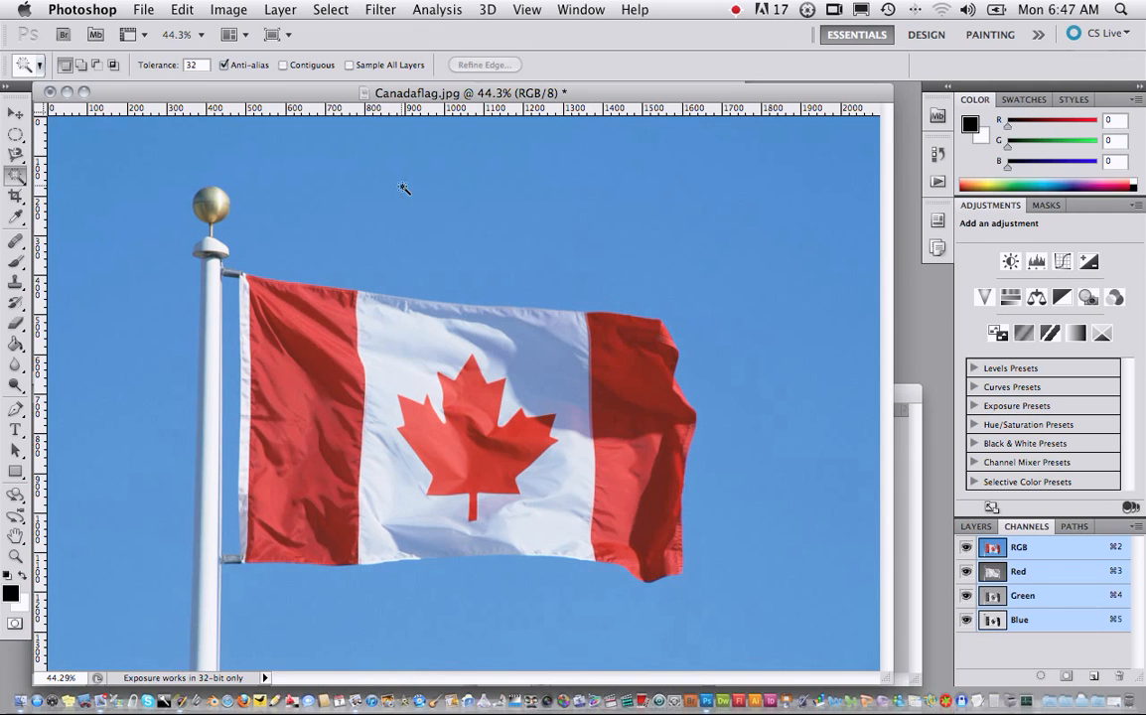
left_click(283, 65)
left_click(576, 245)
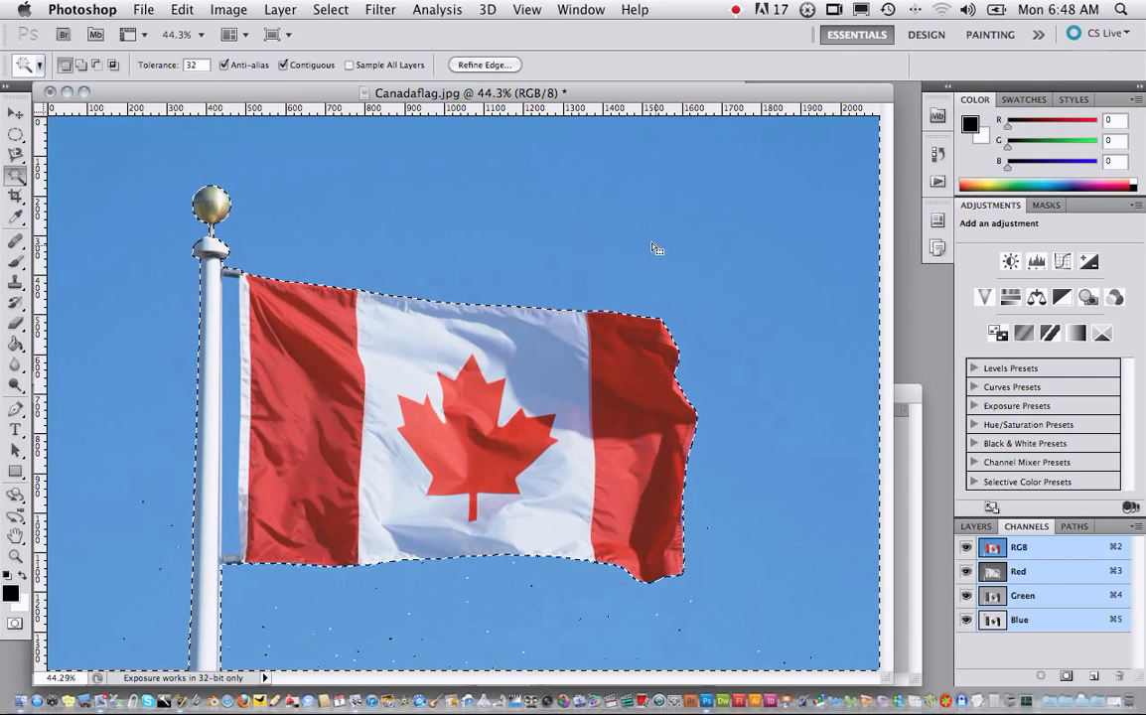
- Turn off Contiguous, clear the selection and reselect the sky with the Magic Wand, including the gap between pole and flag
left_click(284, 66)
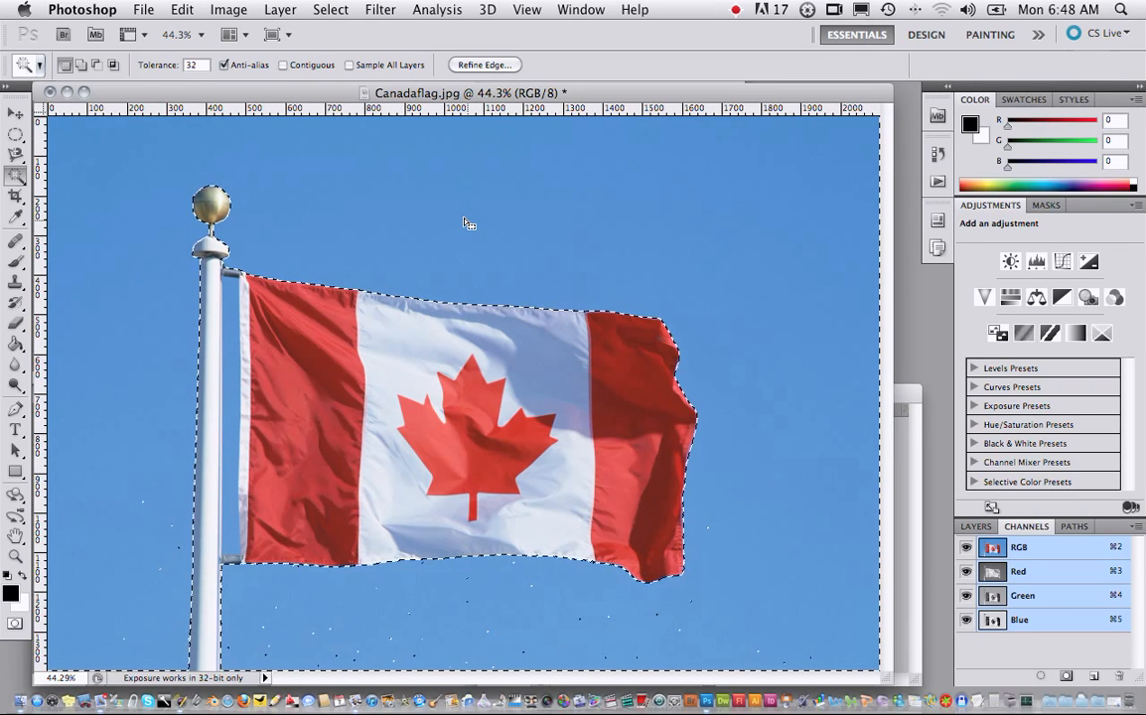
key("super+d")
left_click(590, 253)
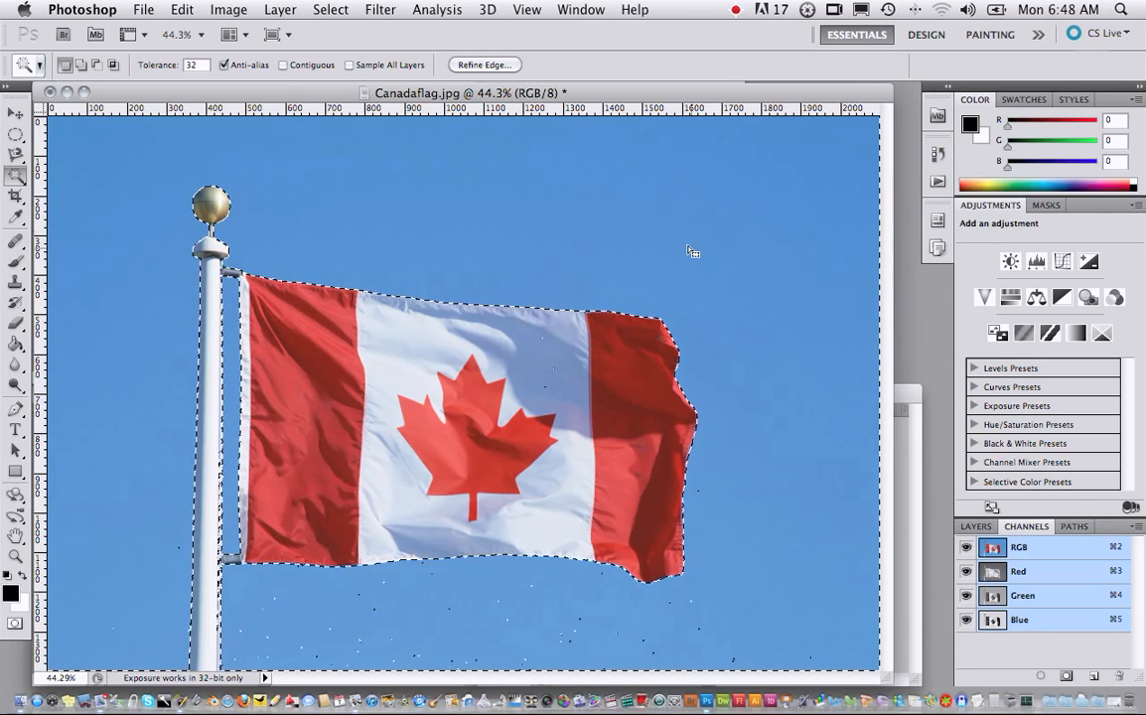
- Try the Magic Wand on the sky above the flag's outer red band and inspect the stray pixels up close
key("super+d")
left_click(692, 253)
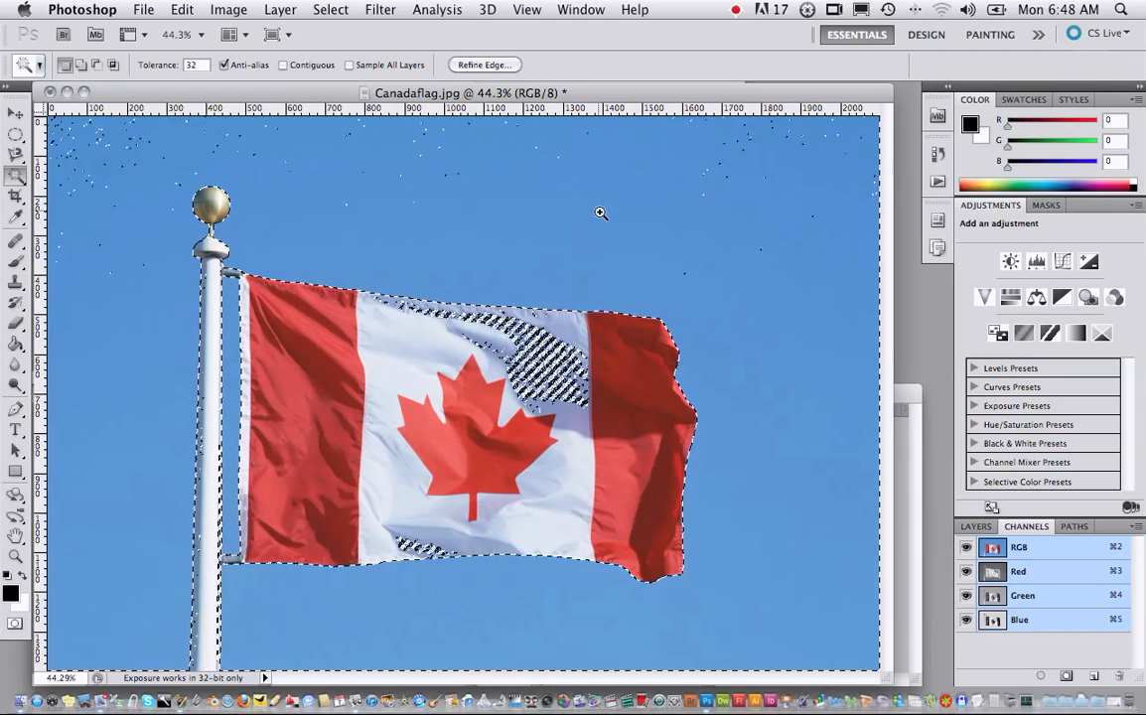
left_click_drag(617, 228, 646, 233)
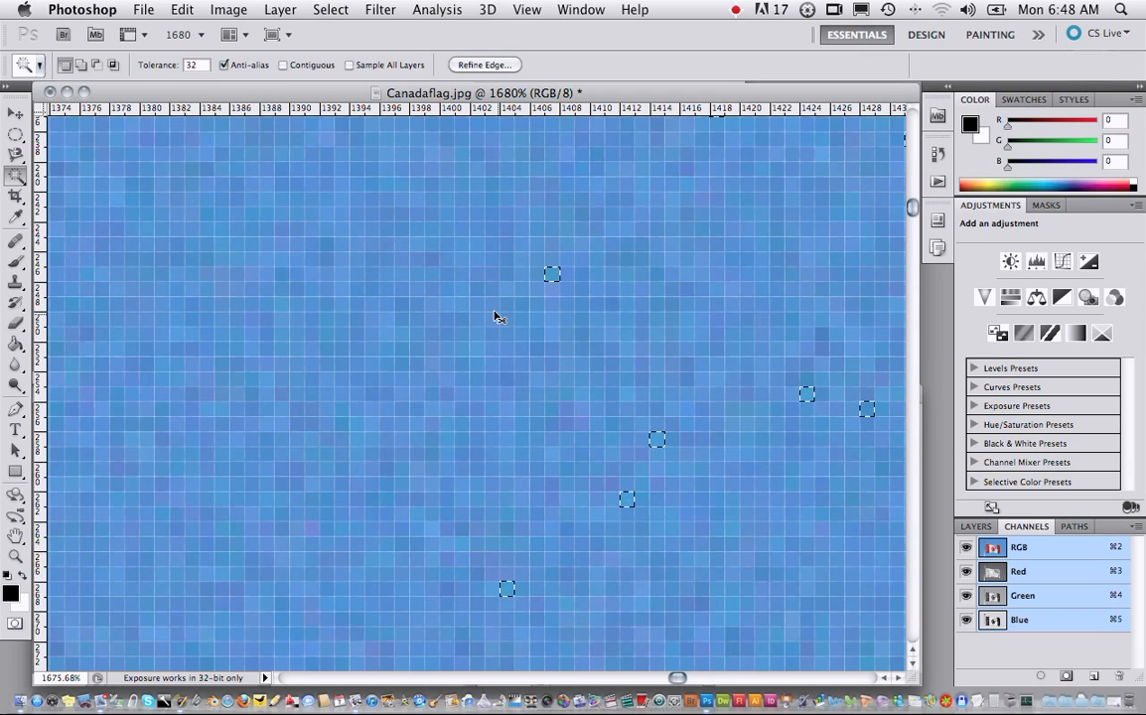
key("super+0")
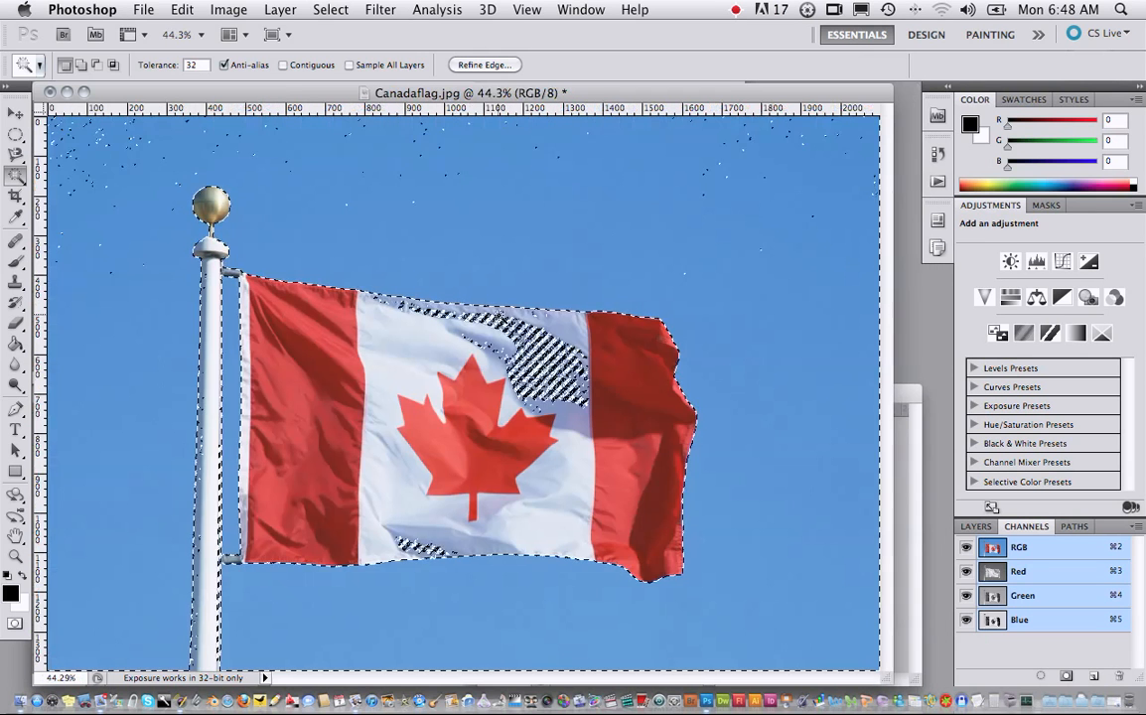
- Clear the selection, reselect the sky with the Magic Wand, and add the leftover speck beside the flagpole with the Lasso tool
key("super+d")
left_click(603, 252)
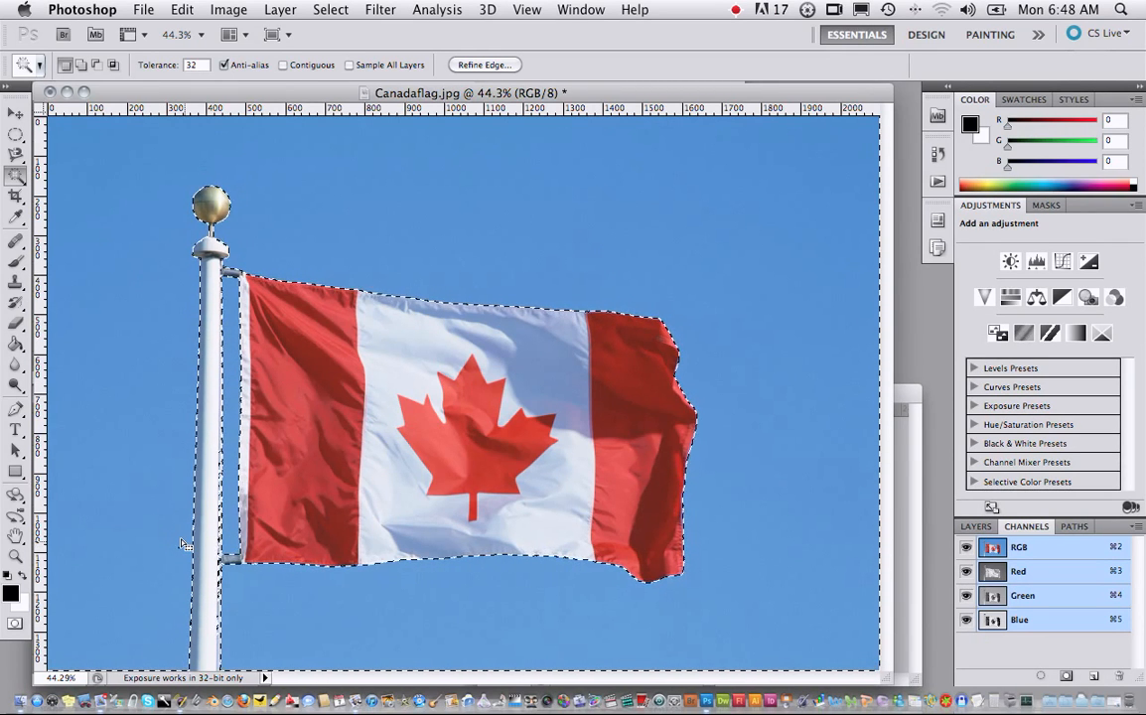
left_click(16, 154)
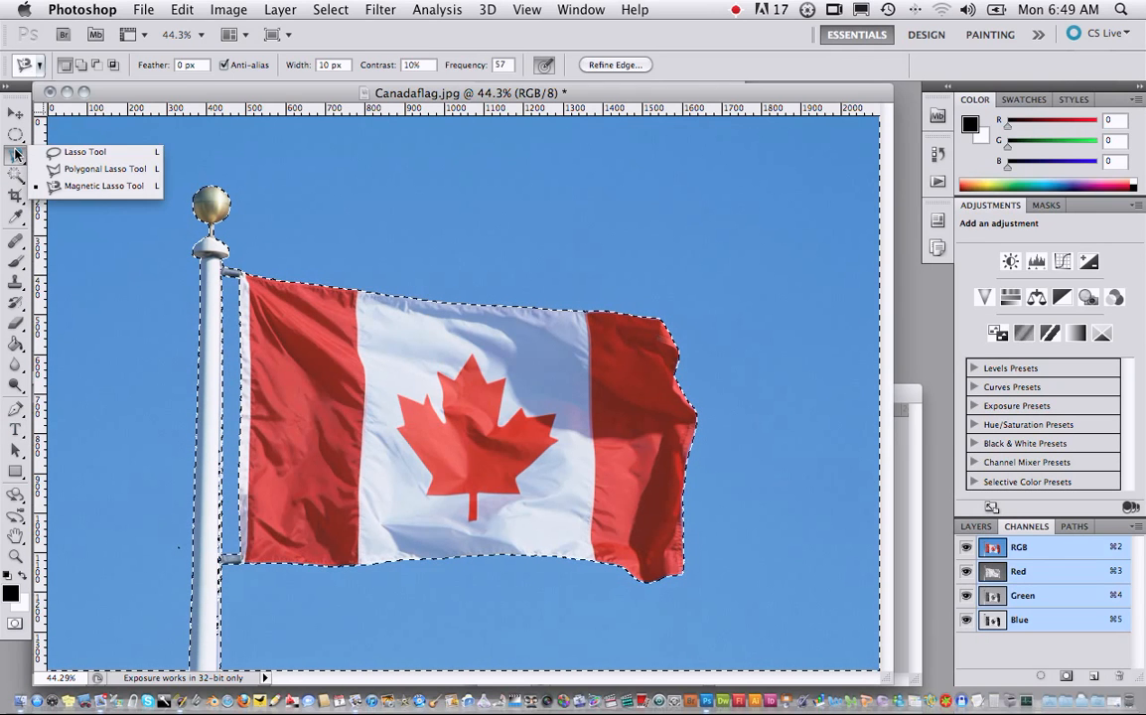
left_click(53, 153)
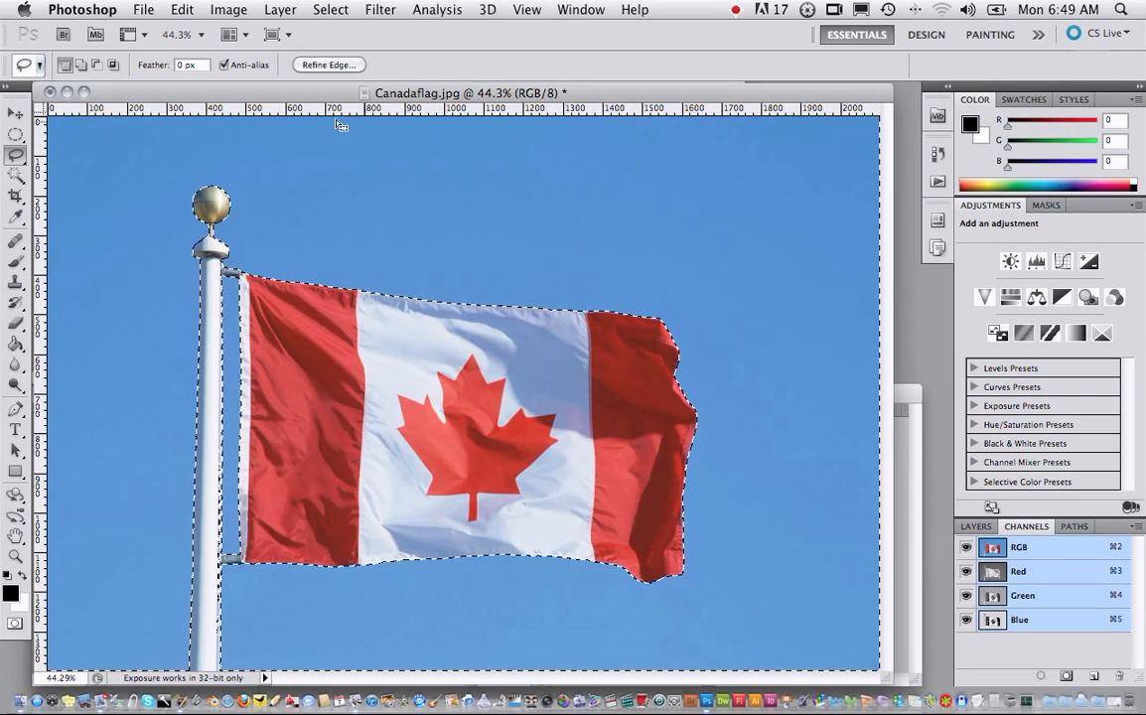
- Invert the selection so it covers the flag and flagpole, and tile all open image windows
left_click(327, 11)
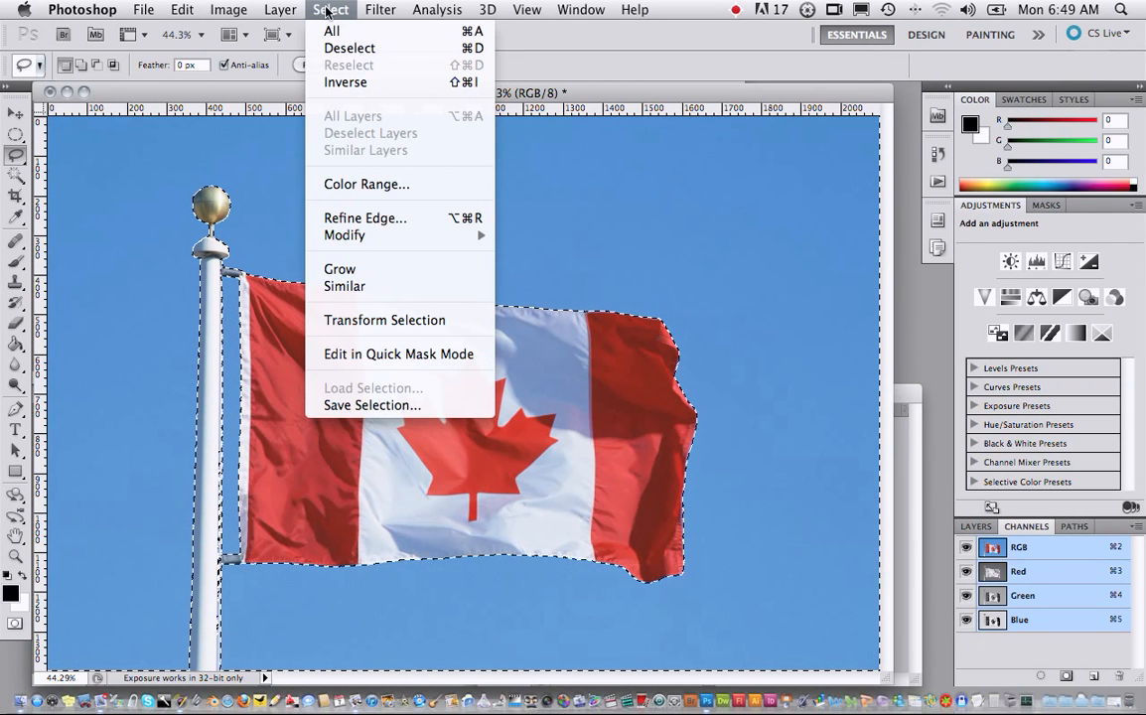
left_click(343, 82)
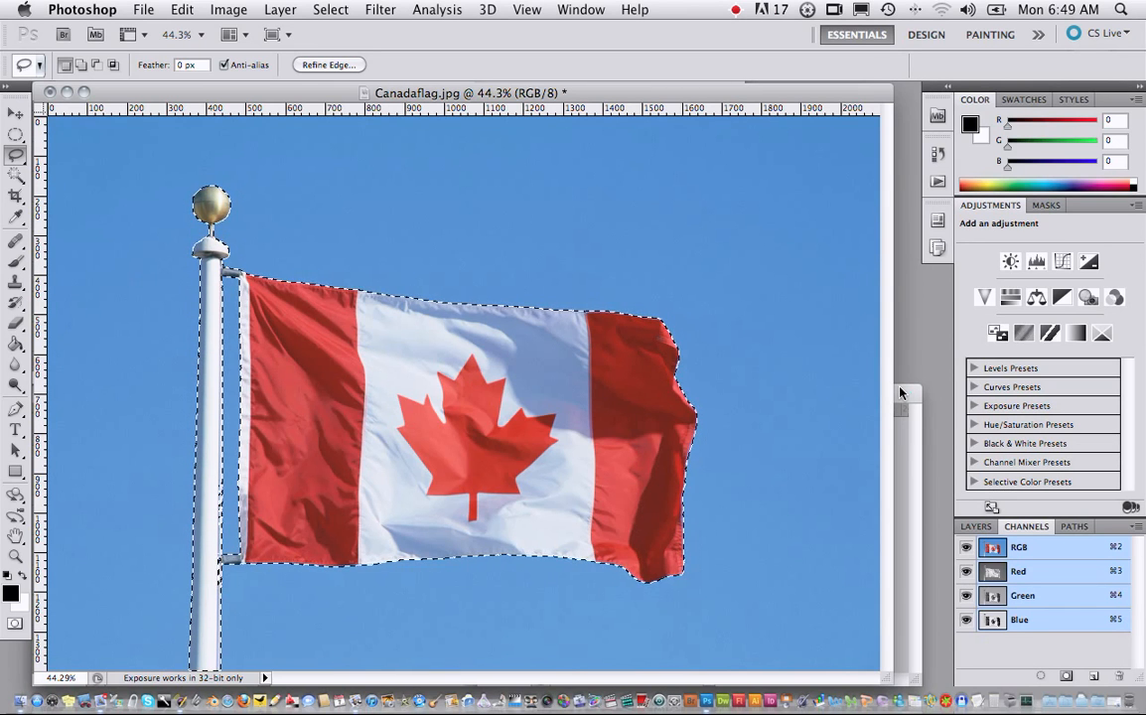
left_click(576, 9)
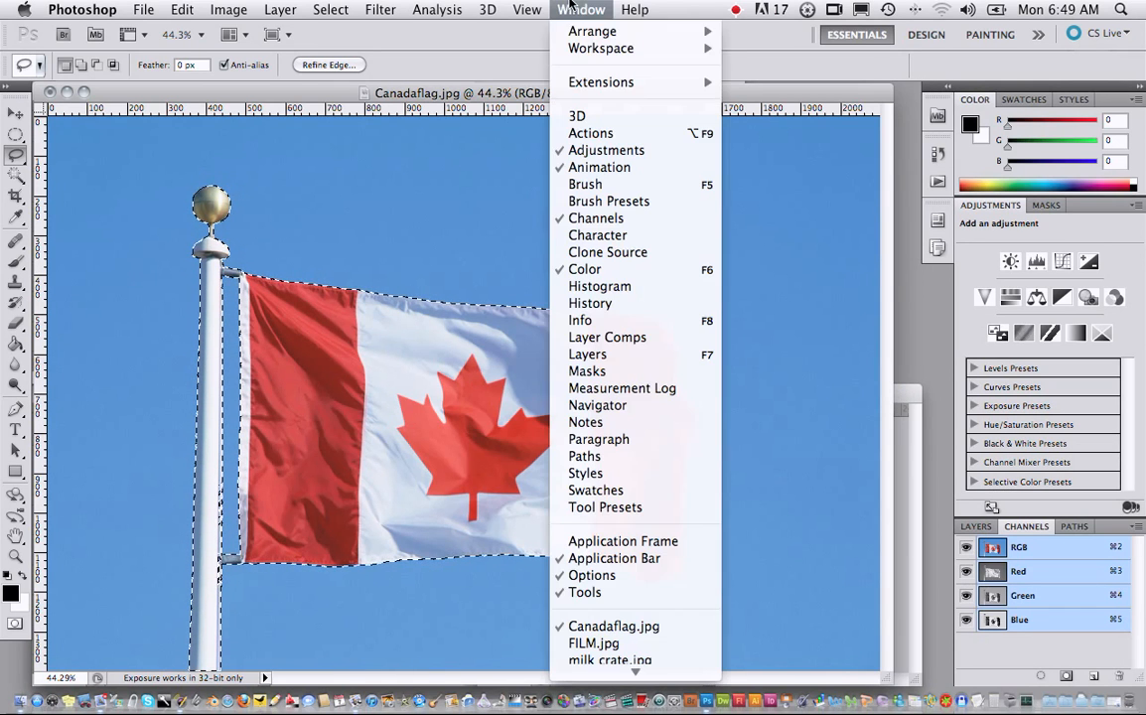
mouse_move(596, 31)
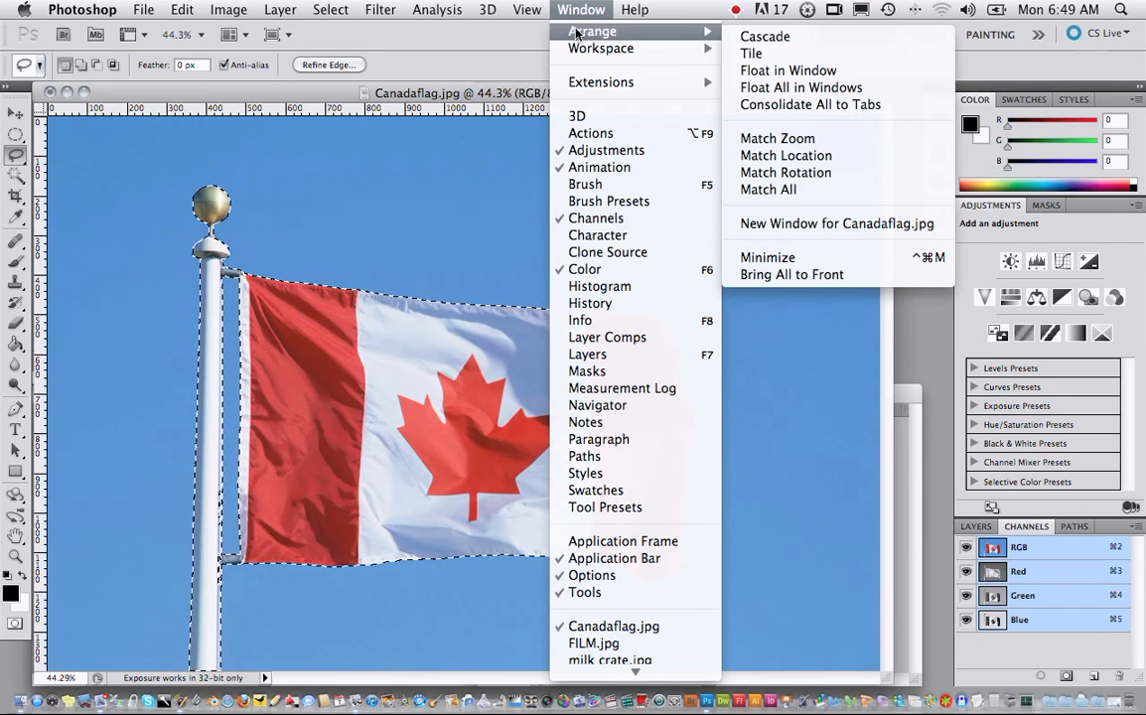
left_click(785, 52)
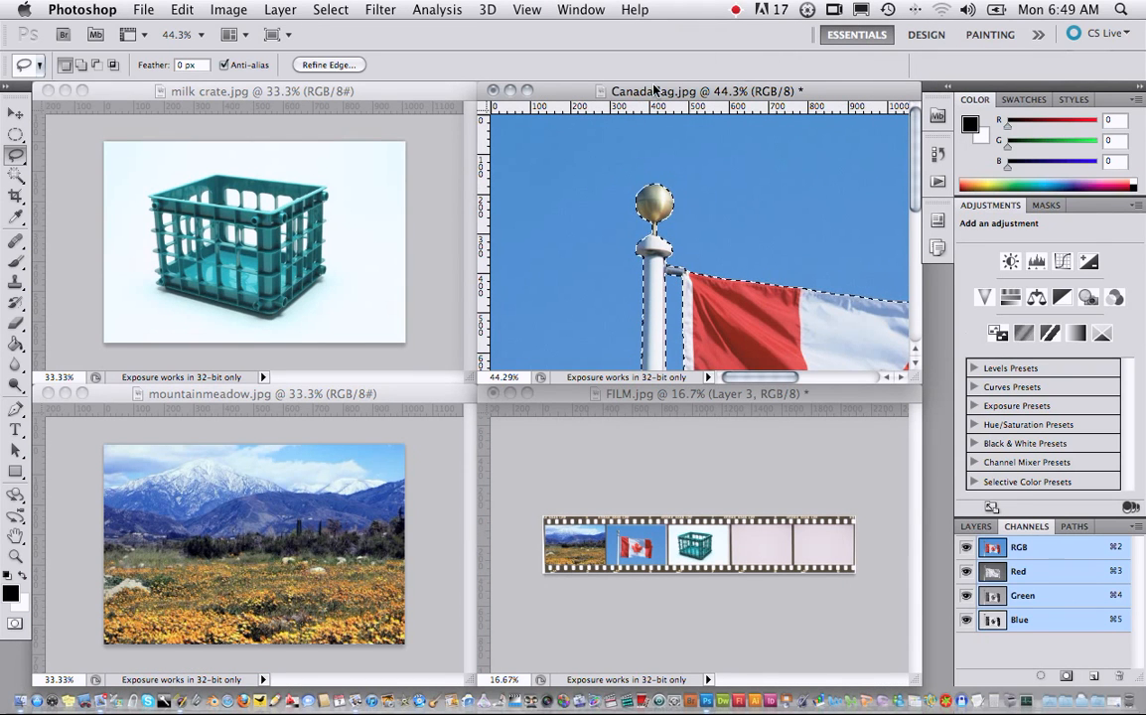
- Copy the selected flag and flagpole and paste them into FILM.jpg
left_click(188, 9)
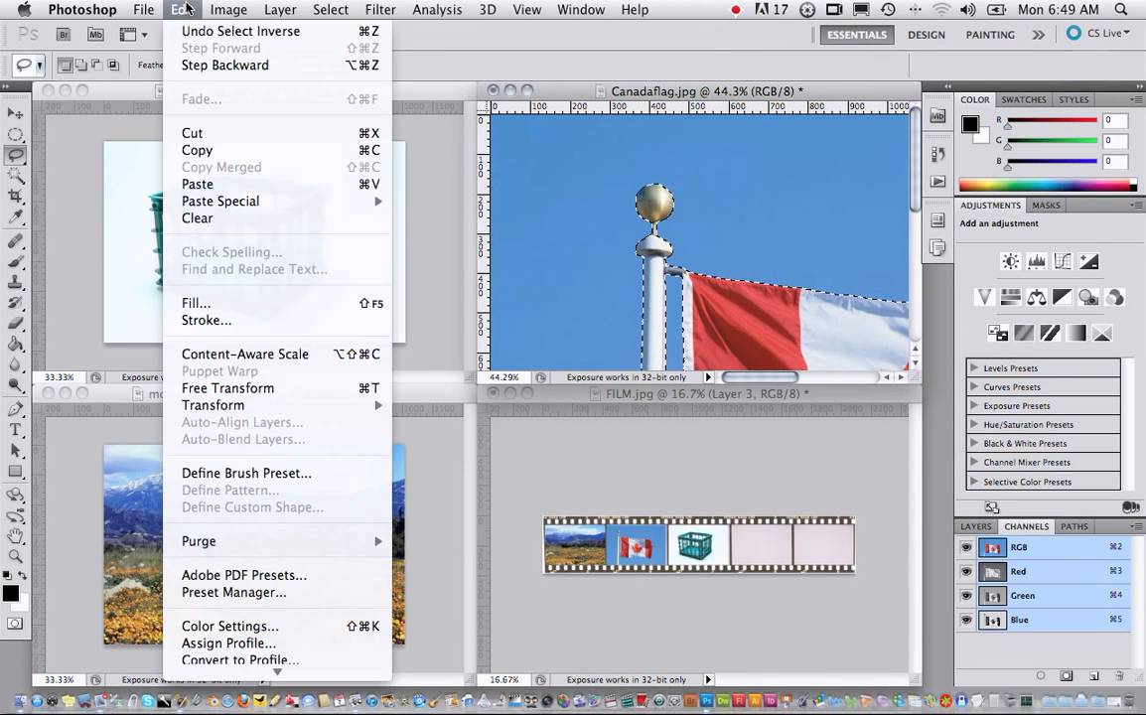
left_click(223, 151)
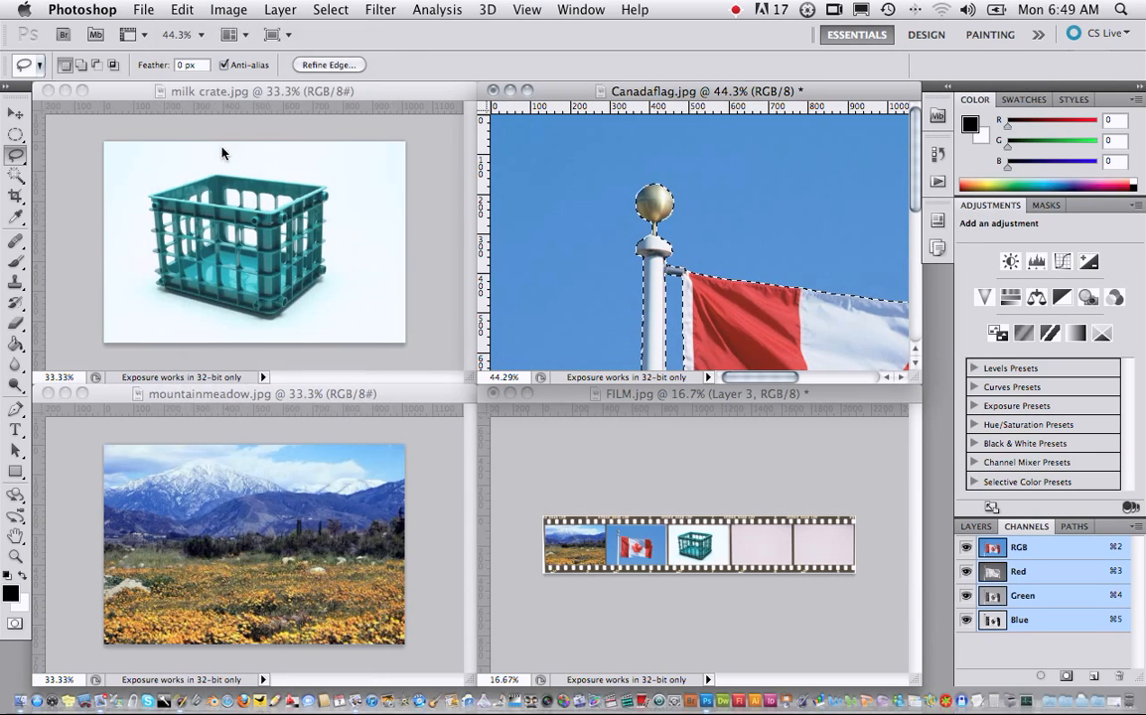
left_click(763, 394)
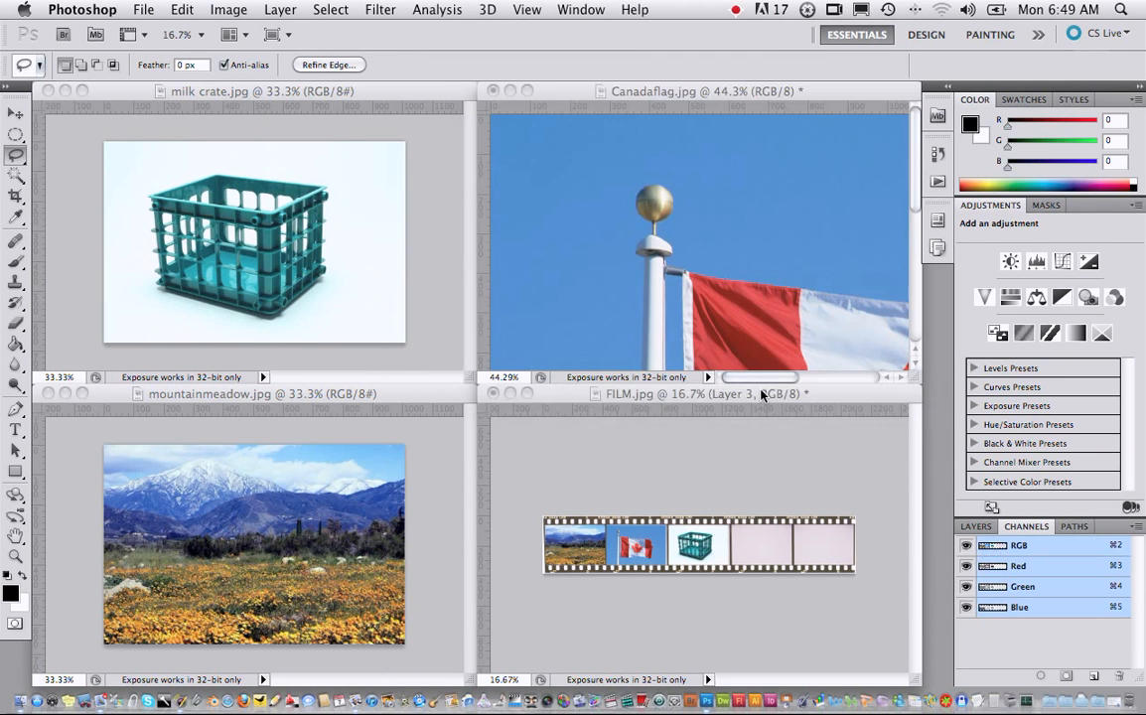
left_click(181, 9)
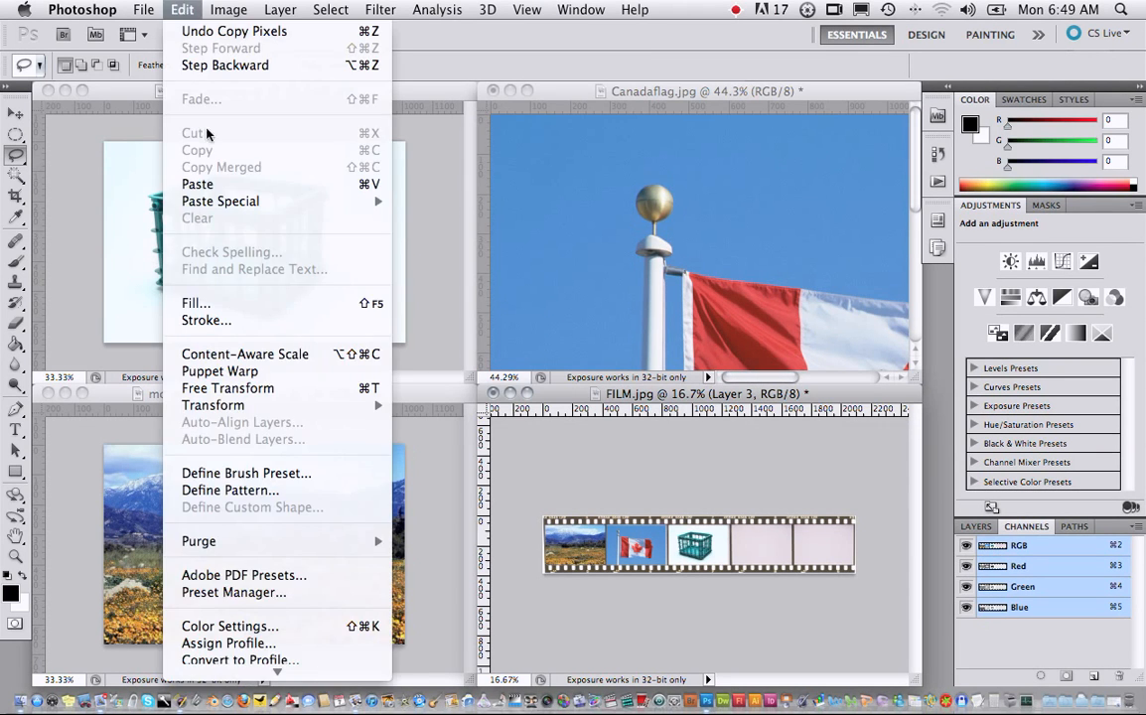
left_click(261, 185)
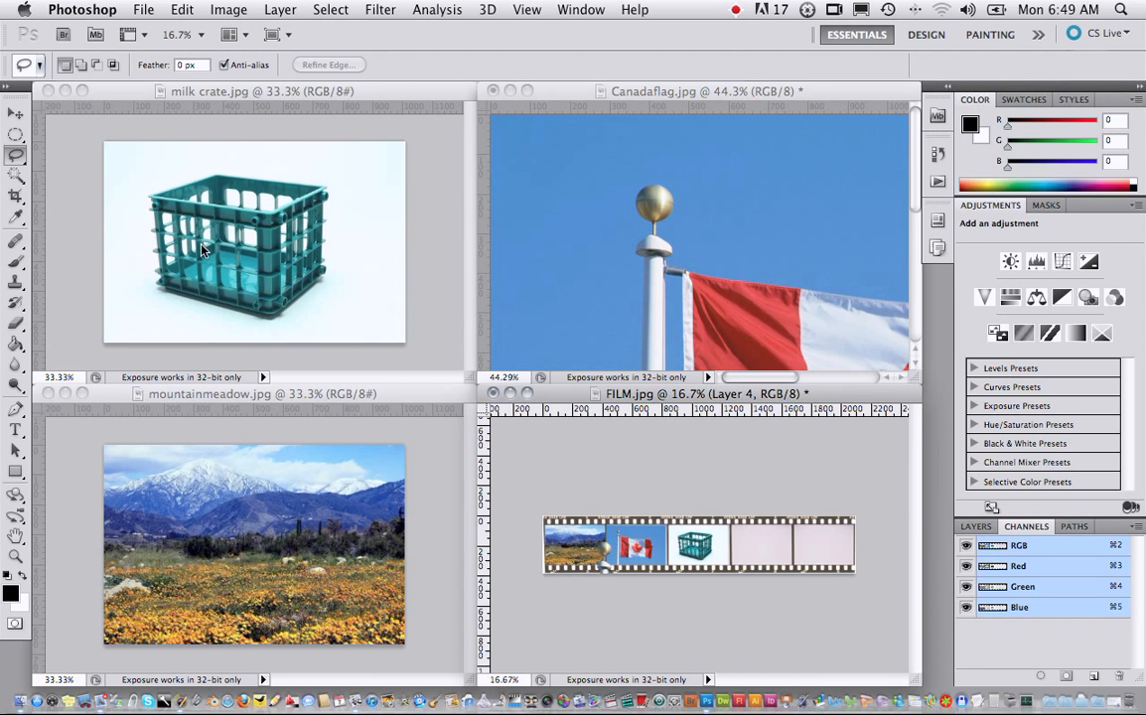
- Scale the pasted flag and flagpole down proportionally to about 31.5%
left_click(15, 114)
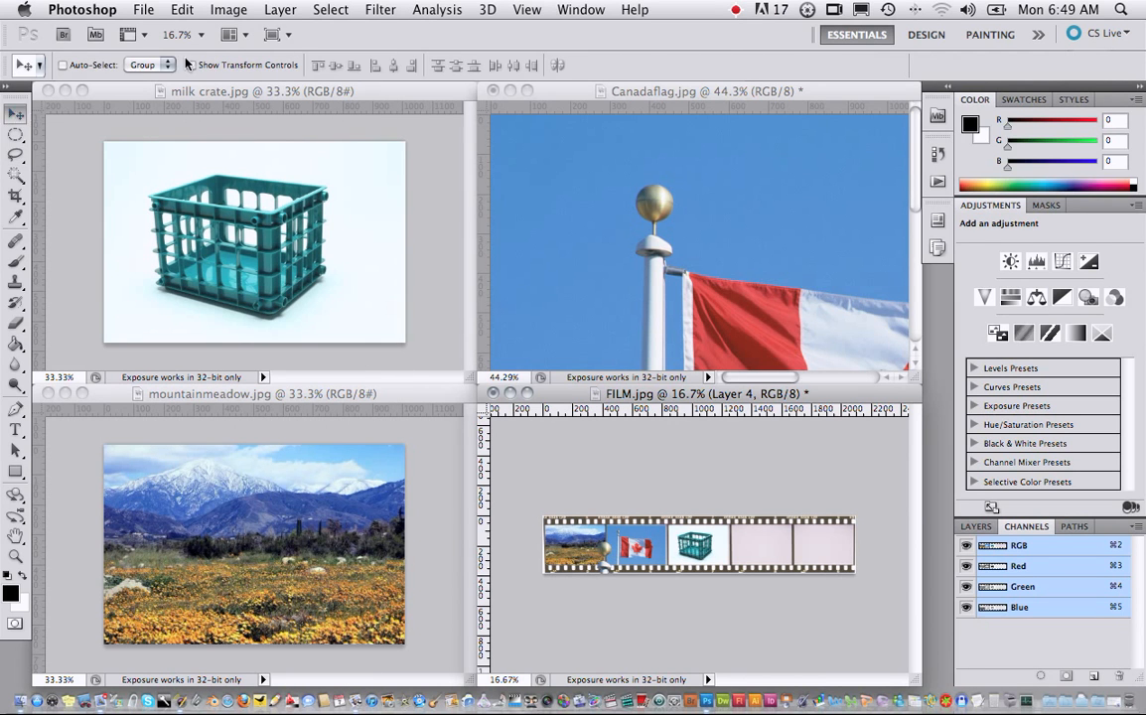
left_click(145, 9)
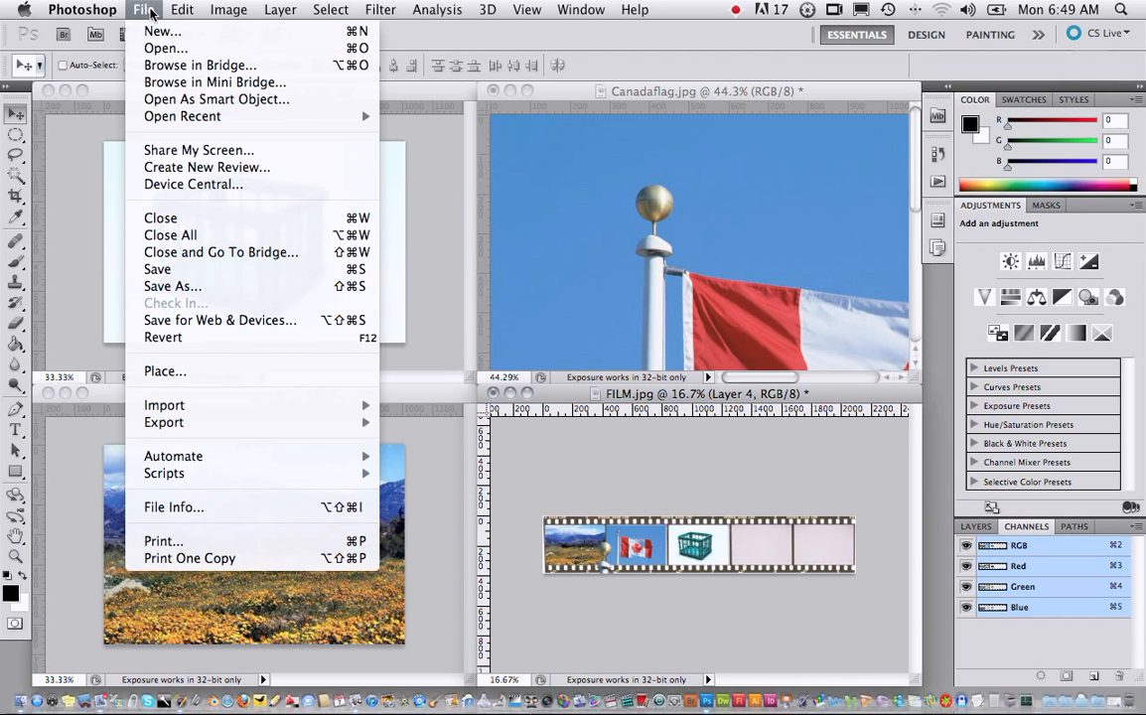
mouse_move(181, 10)
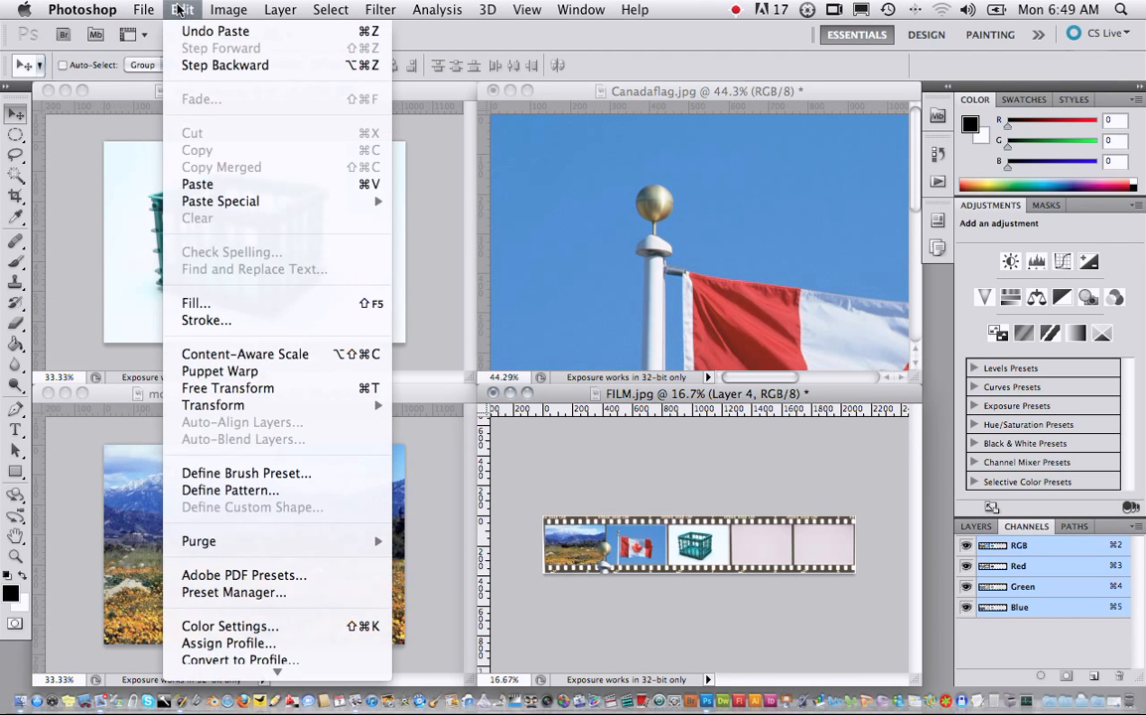
mouse_move(249, 405)
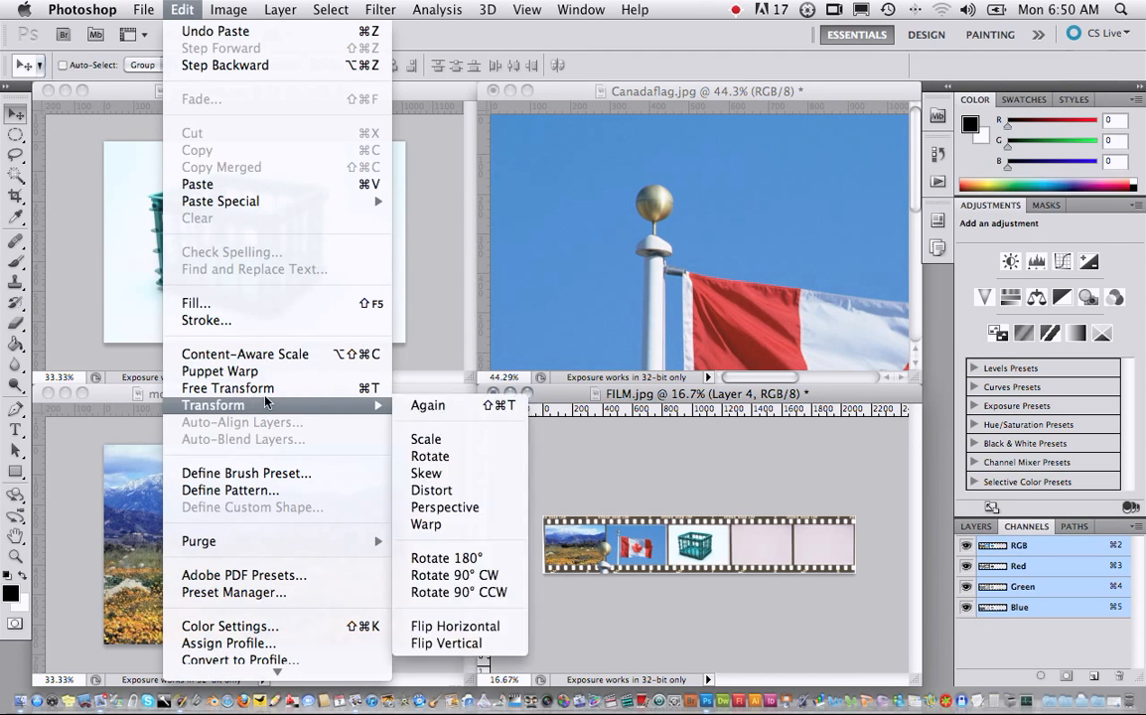
left_click(428, 439)
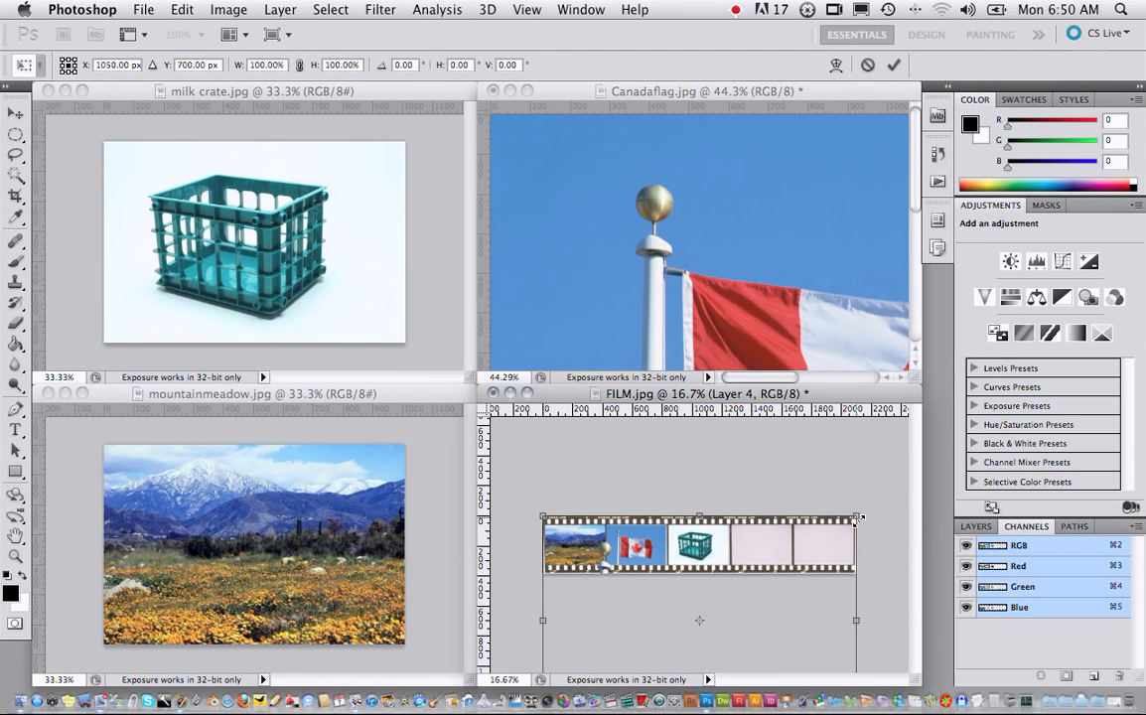
left_click_drag(859, 517, 793, 537)
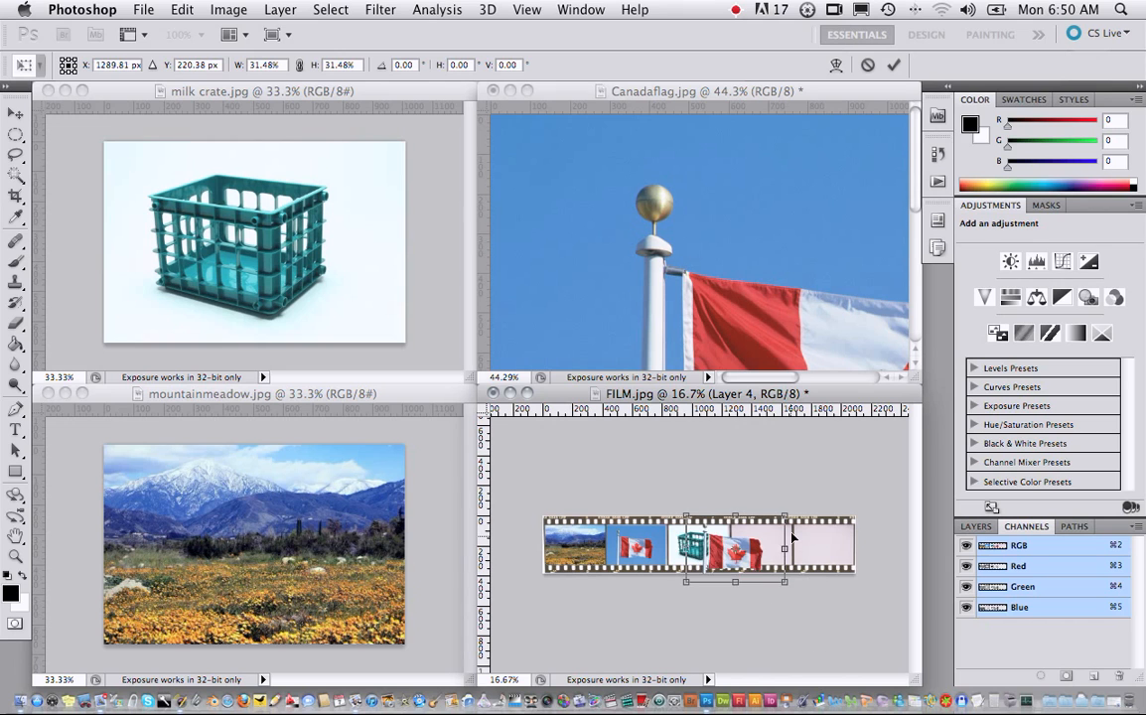
- Move the pasted flag to the fourth film frame and scale it to about 19% so it fits inside, applying the transformation
left_click_drag(712, 556, 768, 569)
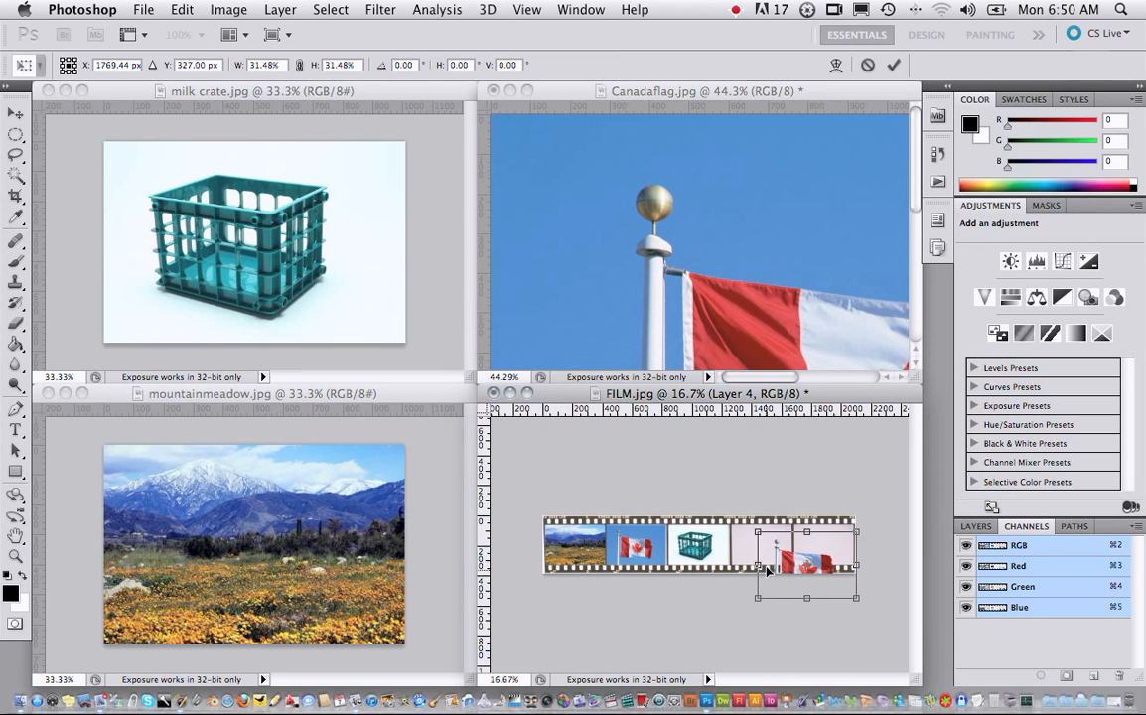
key("shift+Left")
key("shift+Left")
key("shift+Left")
key("shift+Left")
key("shift+Left")
key("shift+Left")
key("shift+Left")
key("shift+Left")
key("shift+Left")
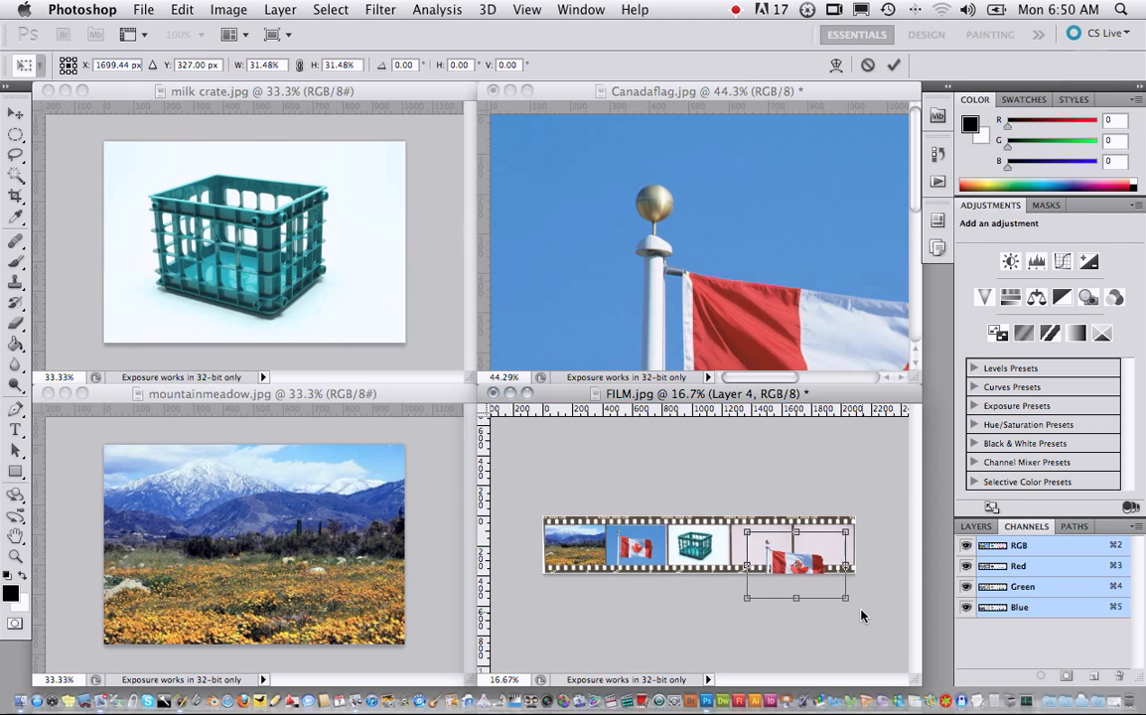
key("shift+Left")
key("shift+Left")
key("shift+Left")
key("shift+Left")
key("shift+Left")
key("shift+Left")
key("shift+Left")
key("shift+Left")
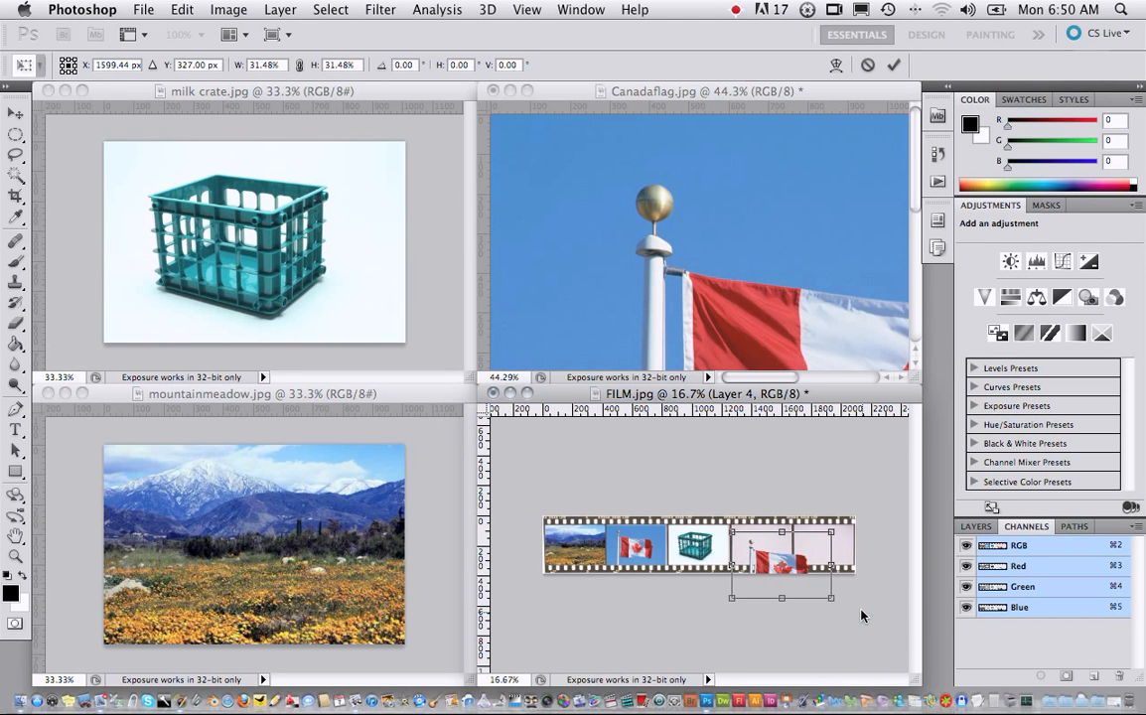
key("shift+Up")
key("shift+Up")
key("shift+Up")
key("shift+Up")
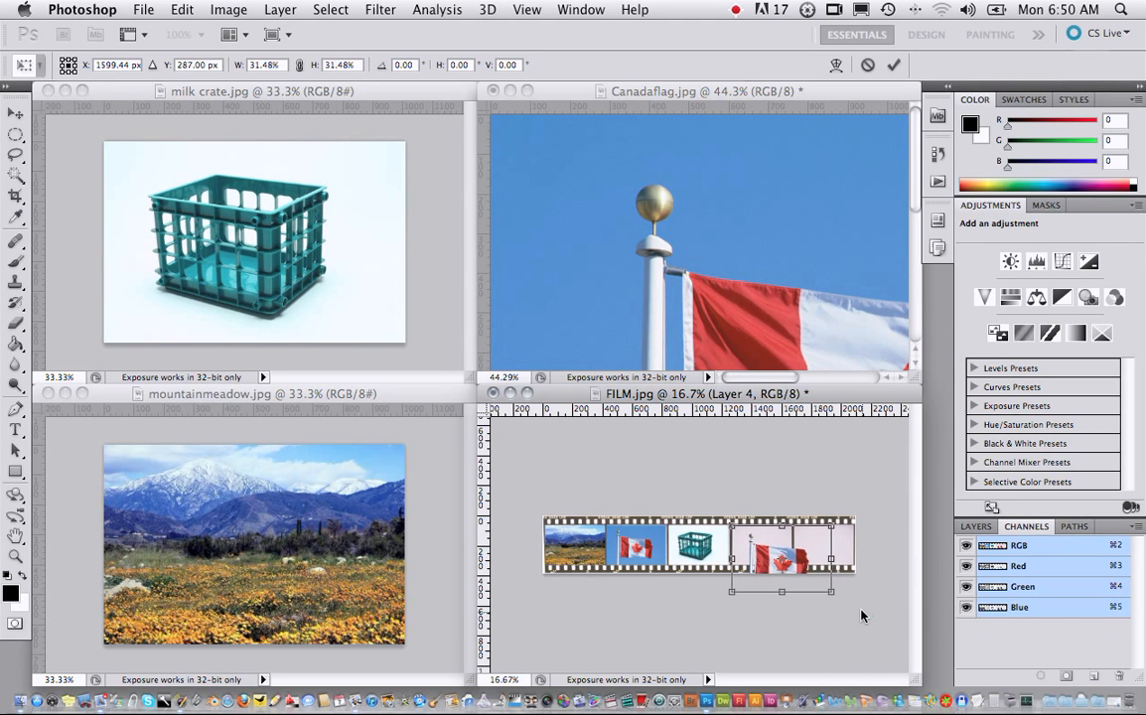
left_click_drag(832, 593, 800, 573)
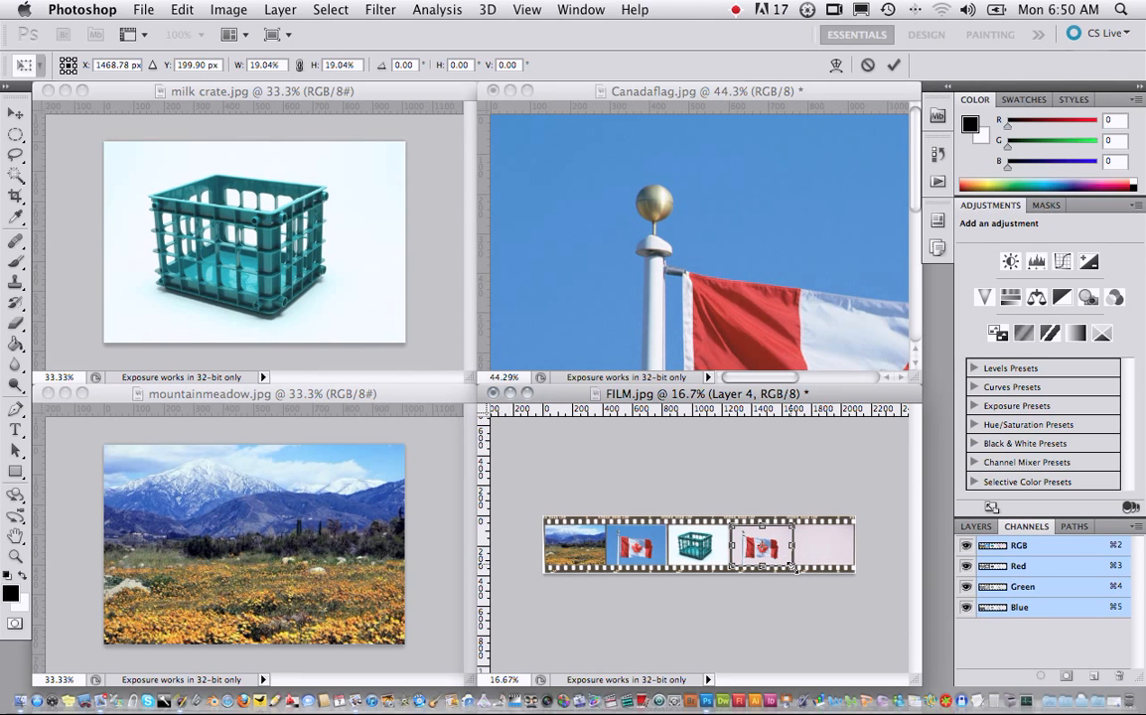
key("Return")
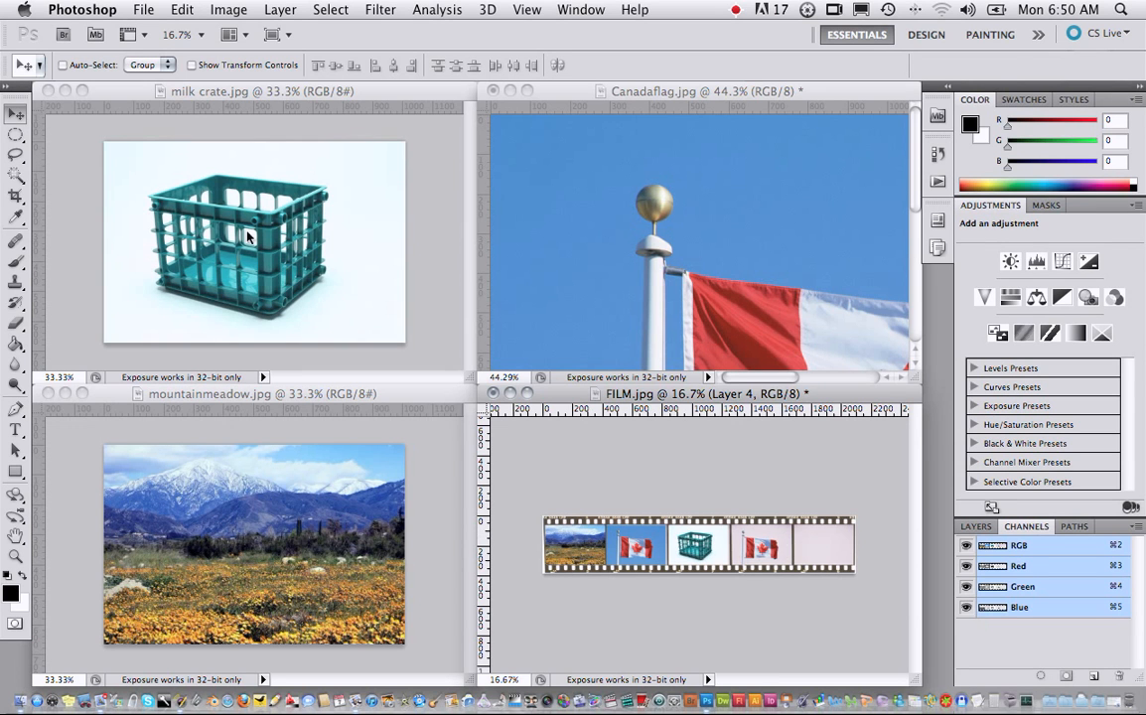
- Select the white background of milk crate.jpg with the Magic Wand and invert the selection to cover the crate
left_click(20, 179)
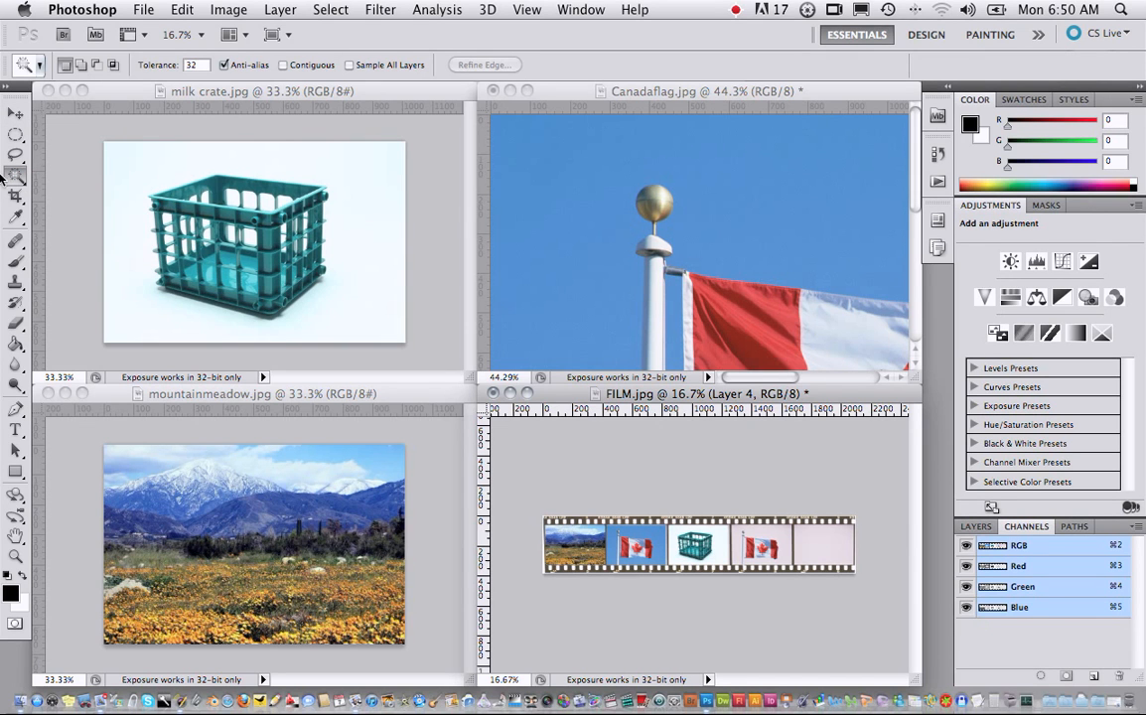
left_click(378, 93)
left_click(361, 237)
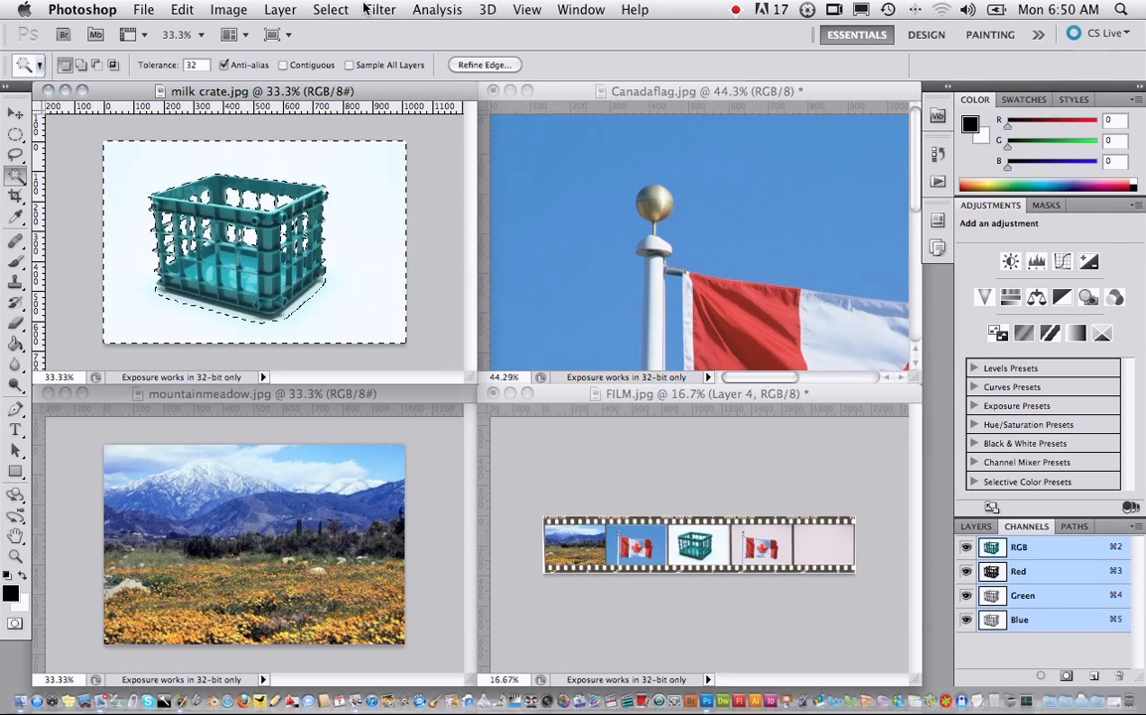
left_click(334, 10)
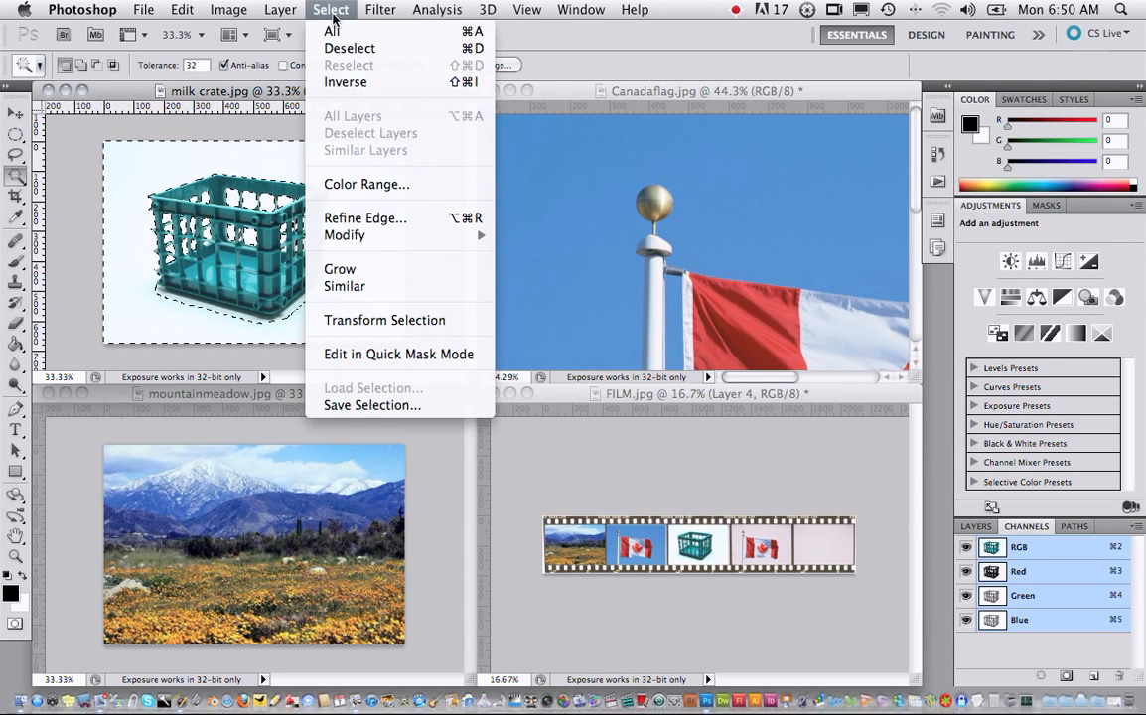
left_click(338, 82)
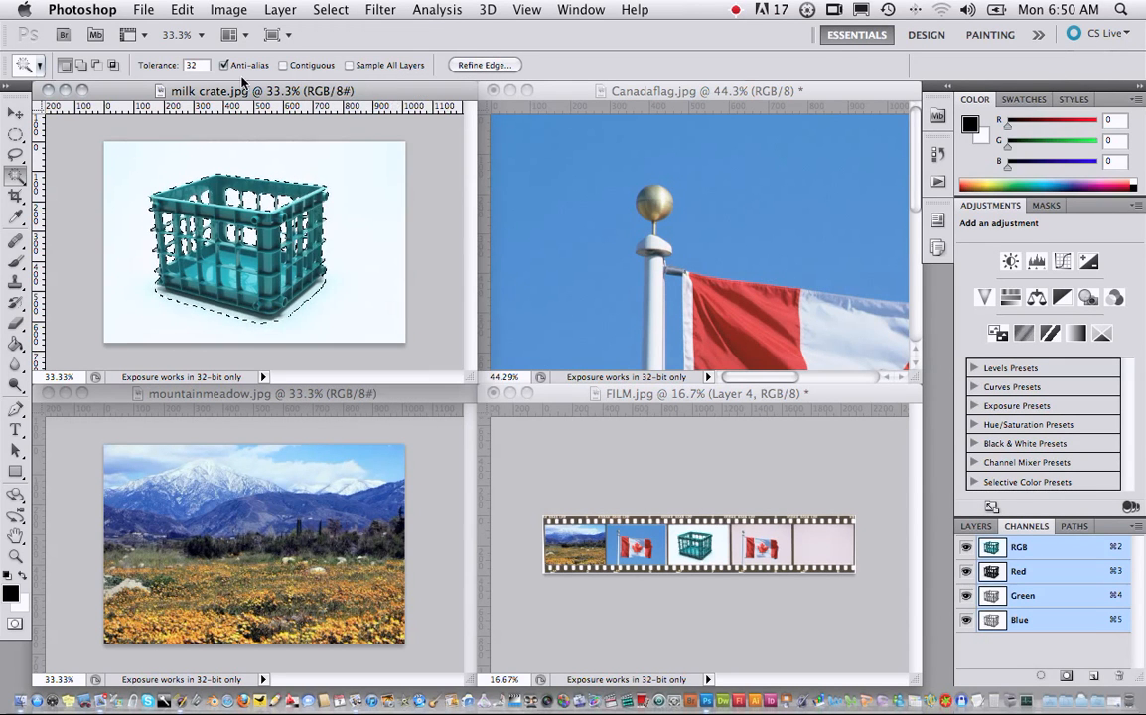
- Copy the selected milk crate and paste it into FILM.jpg
left_click(185, 9)
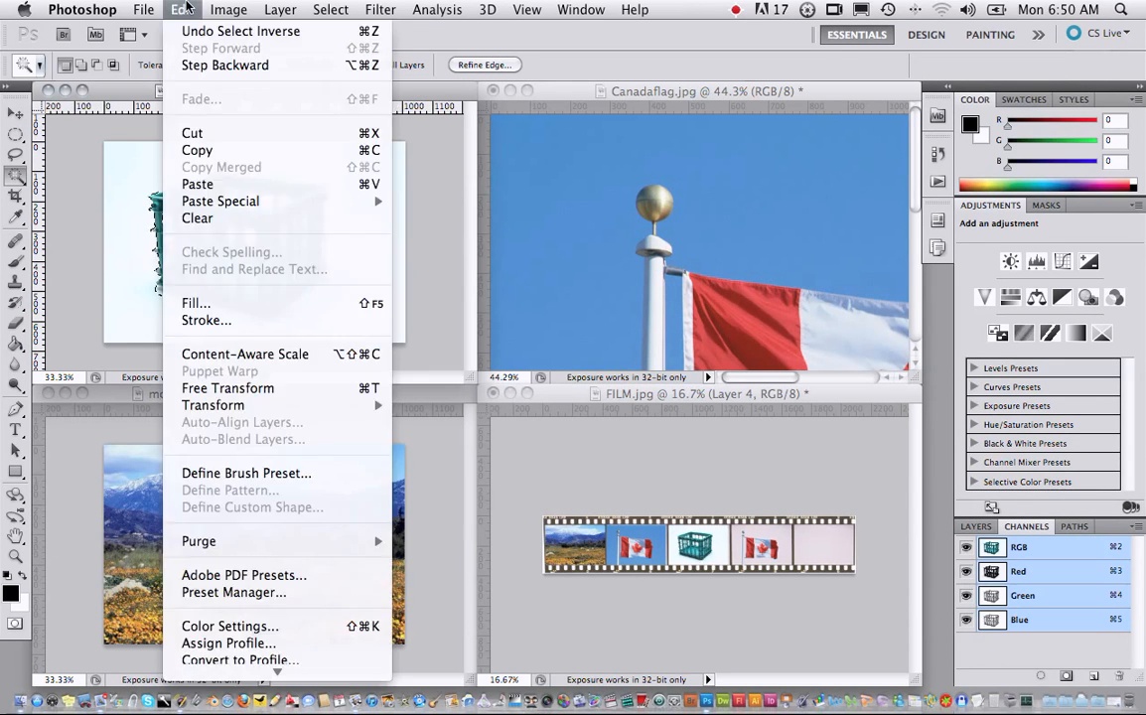
left_click(196, 150)
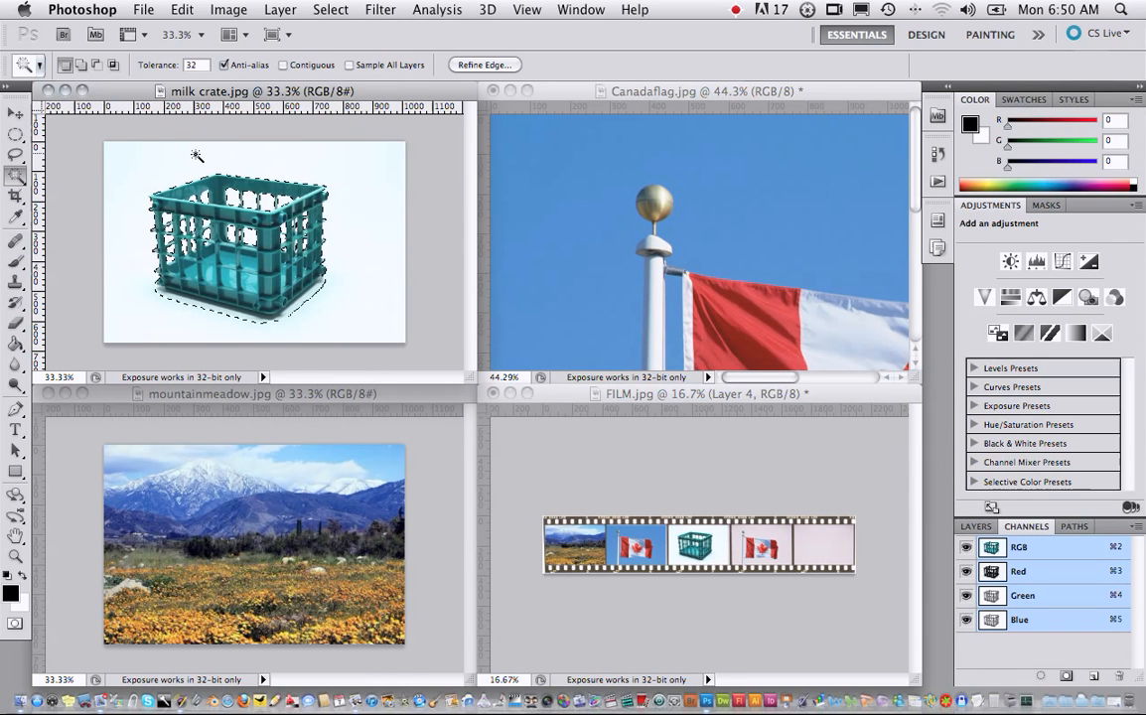
left_click(854, 390)
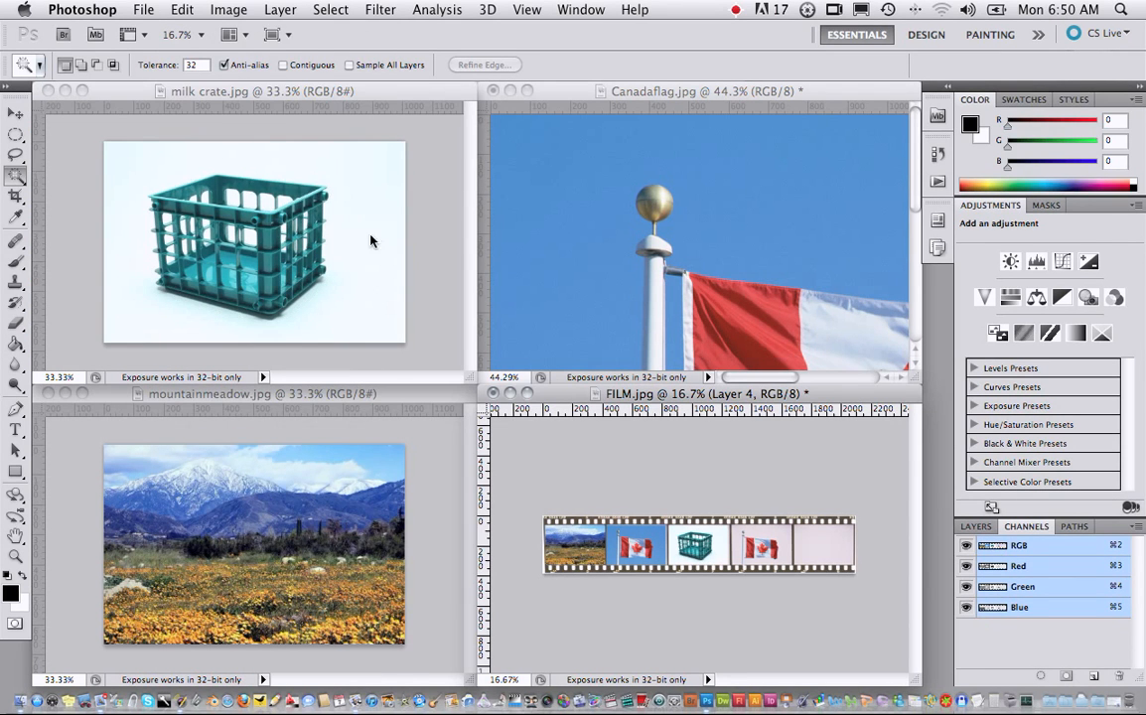
left_click(171, 8)
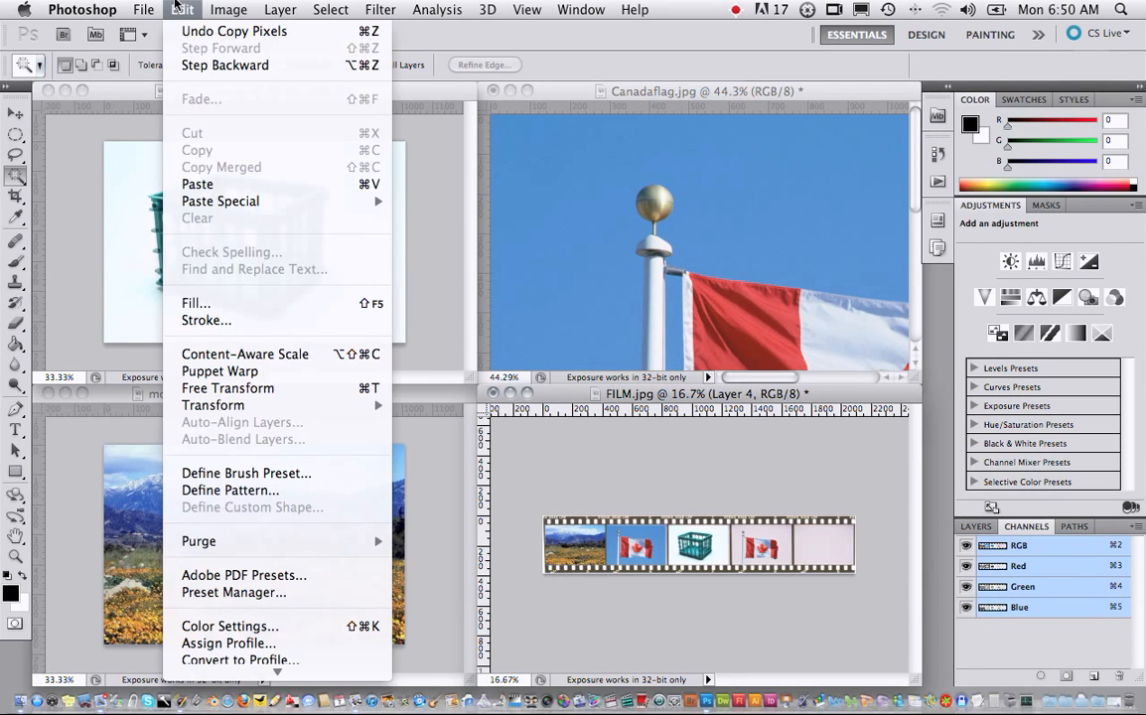
left_click(221, 185)
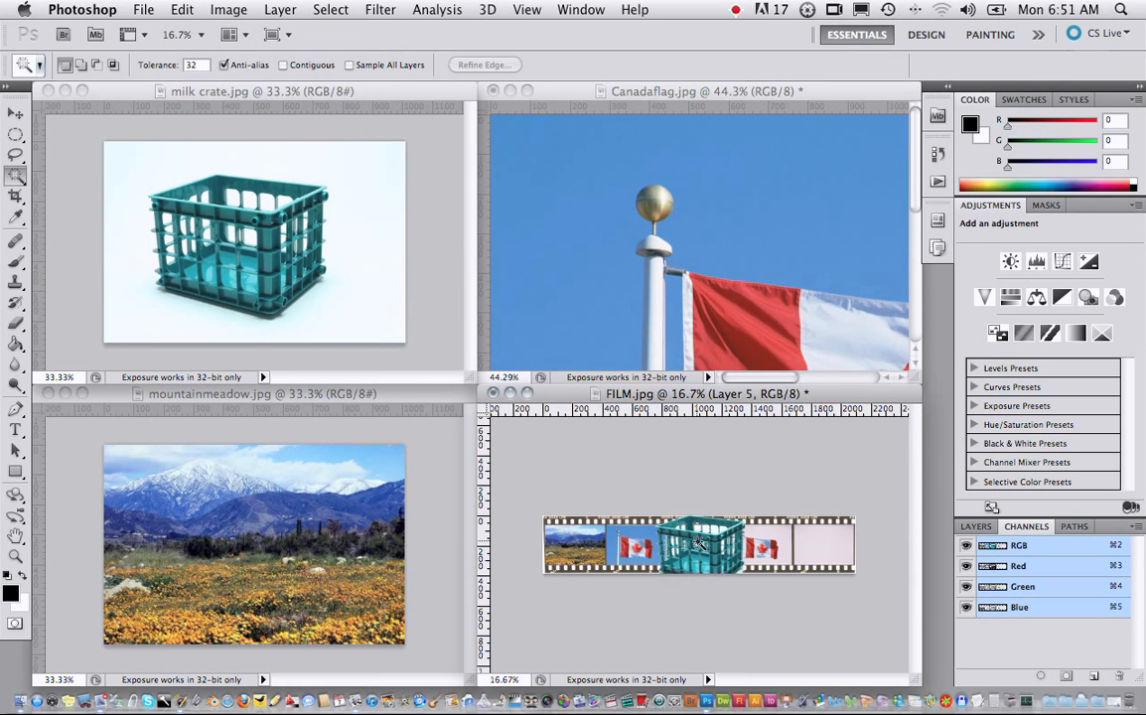
- Move the pasted crate to the fifth film frame and scale it proportionally to about 39.6% so it fits inside, applying the transformation
left_click(16, 113)
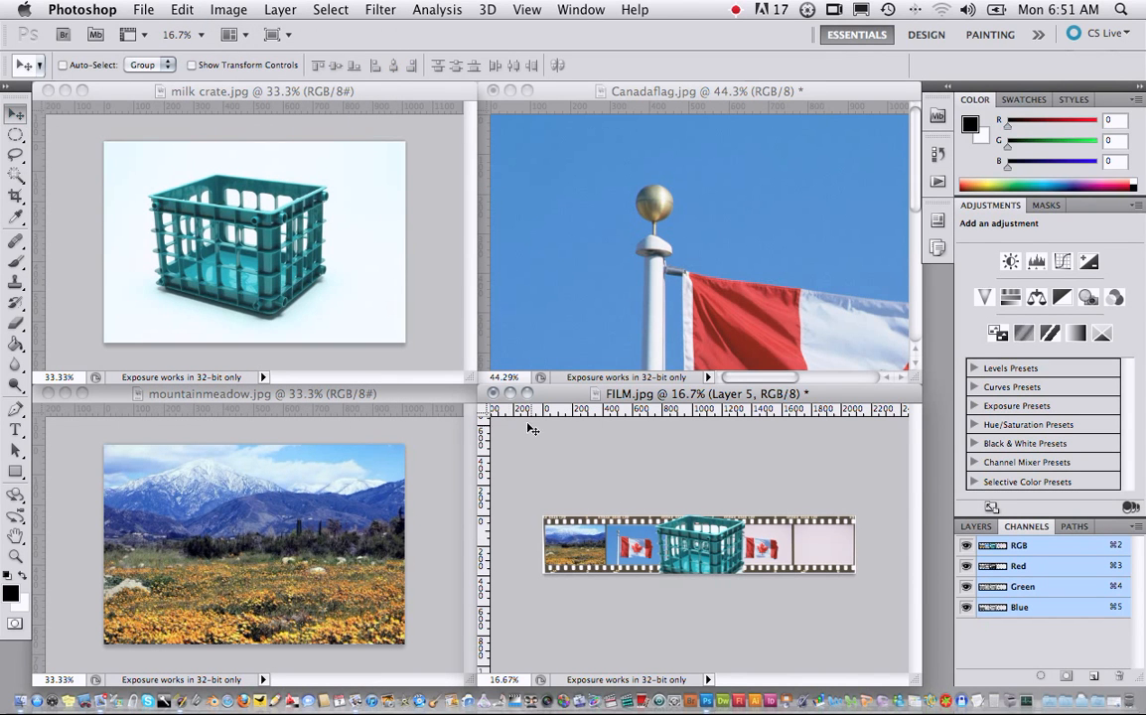
left_click_drag(702, 549, 837, 558)
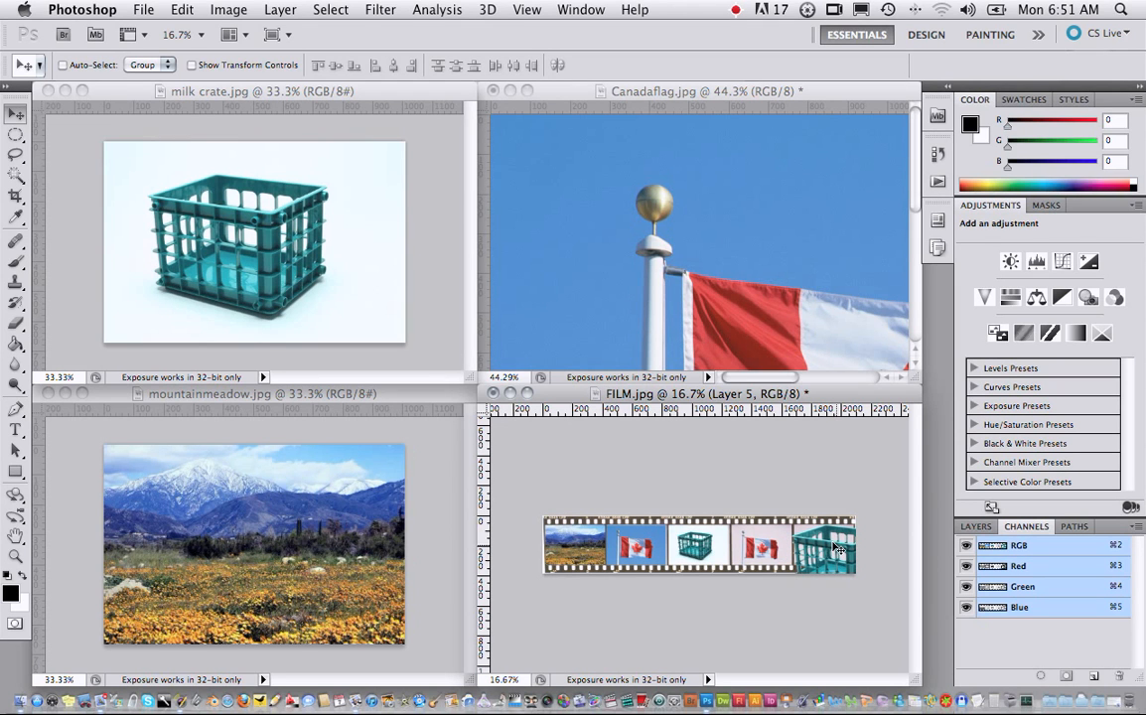
key("super+t")
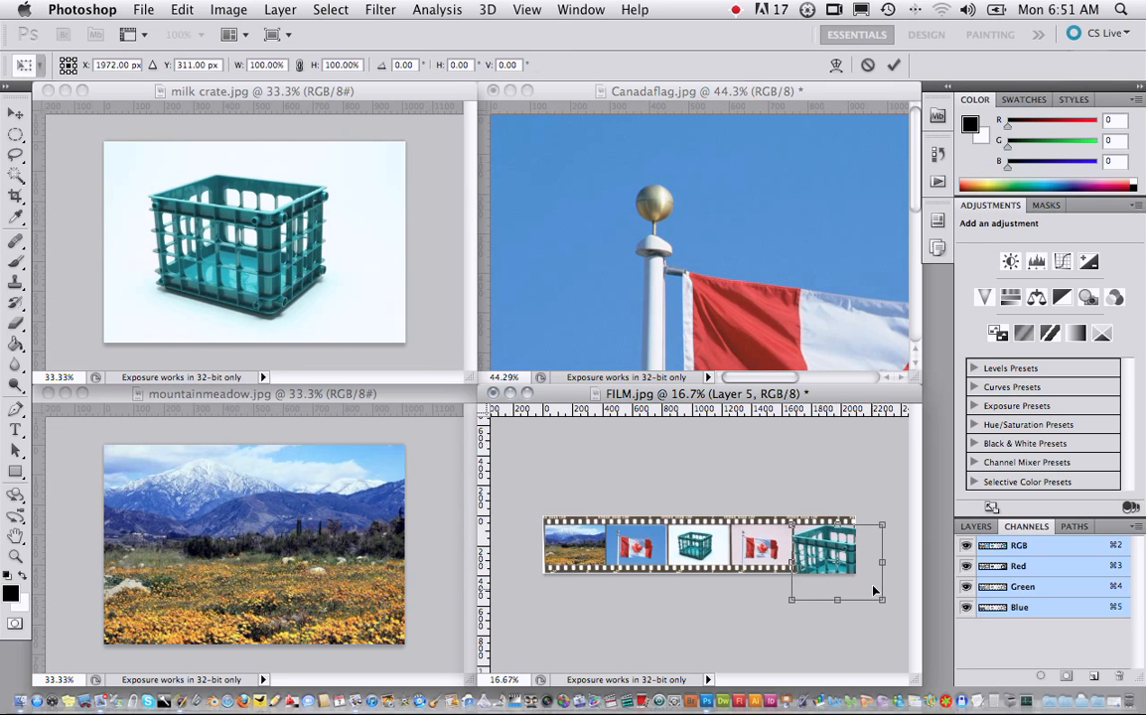
left_click_drag(887, 606, 834, 573)
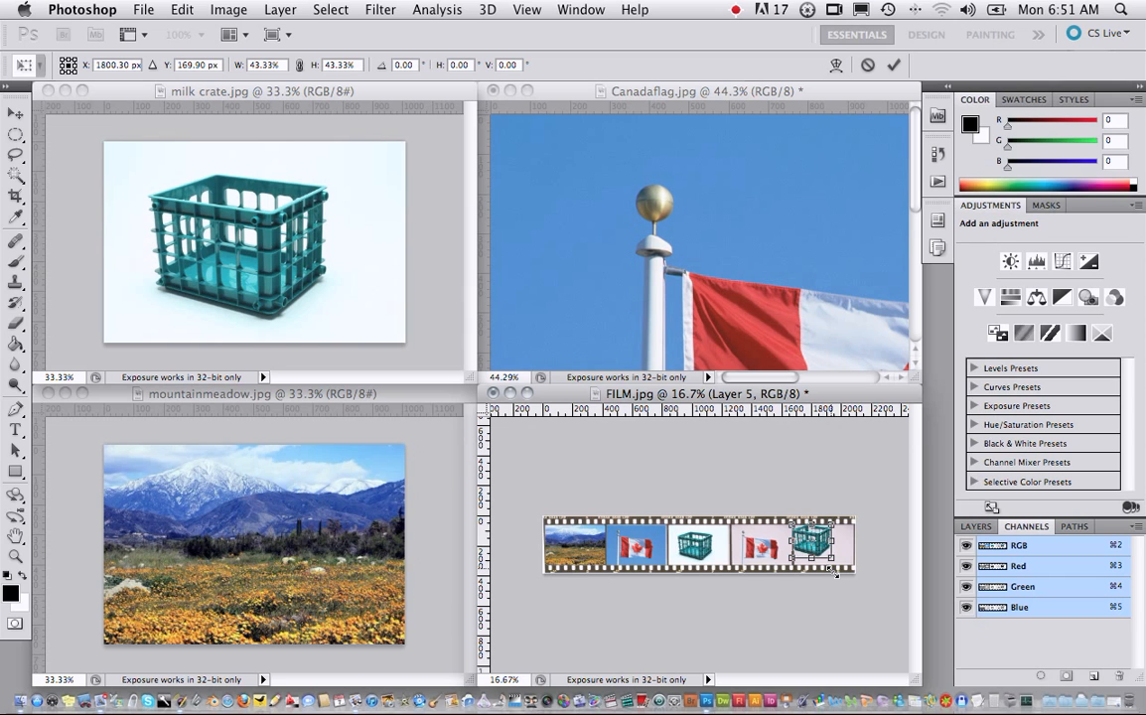
mouse_move(825, 548)
left_mouse_down()
mouse_move(716, 557)
mouse_move(843, 553)
mouse_move(837, 563)
mouse_move(822, 547)
mouse_move(836, 557)
left_mouse_up()
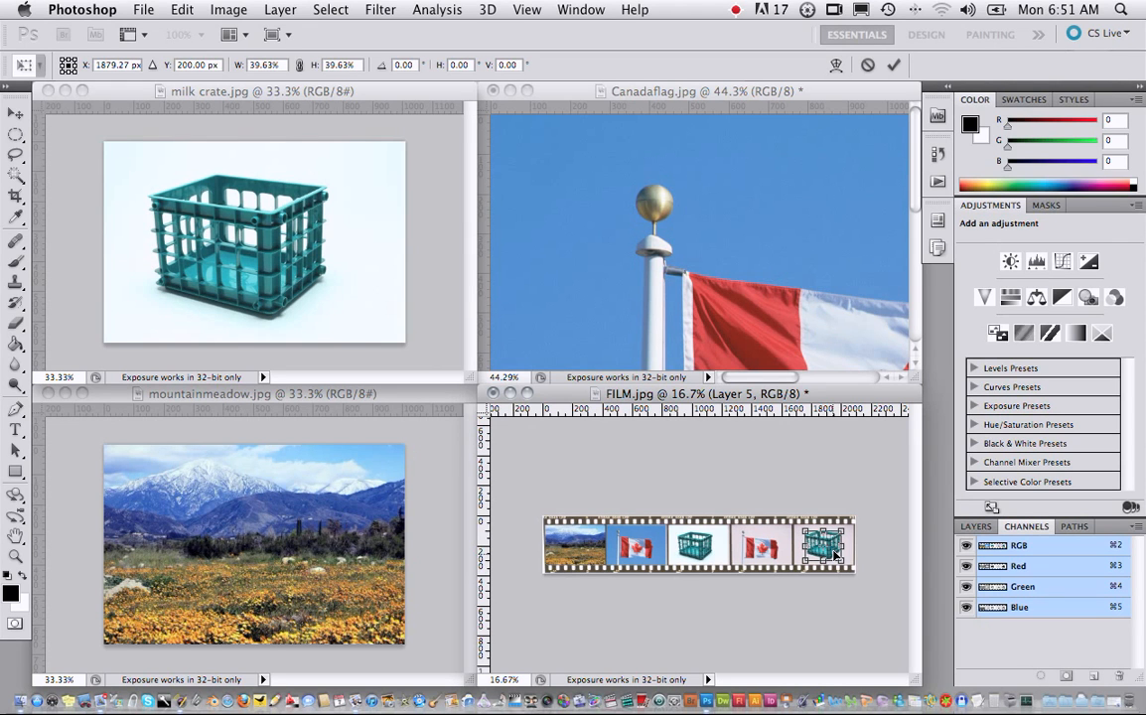
key("Return")
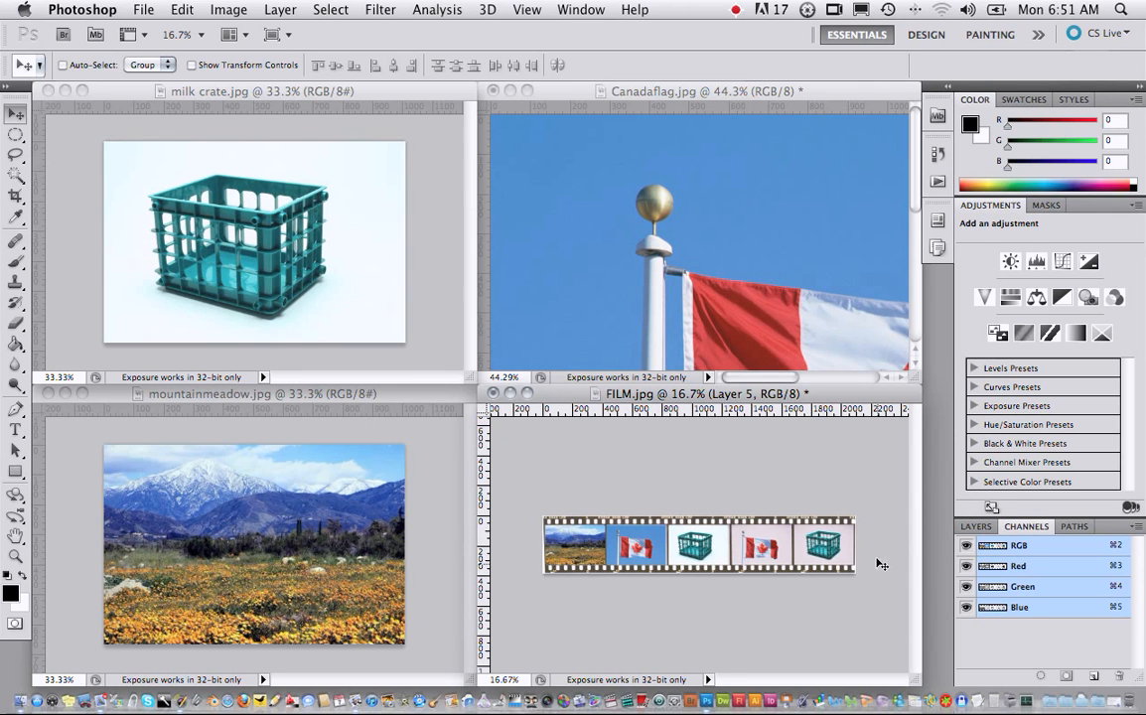
- Show the layers of FILM.jpg and rename Layer 5 to "Milk Crate Only"
left_click(976, 527)
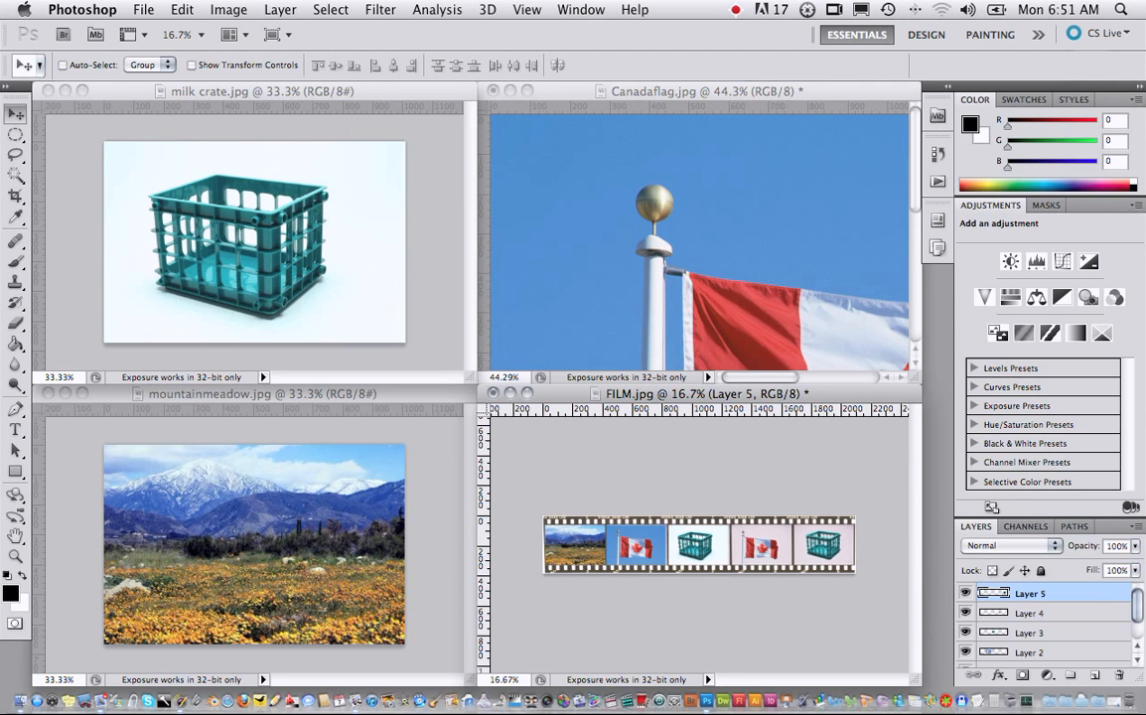
left_click_drag(1135, 596, 1136, 623)
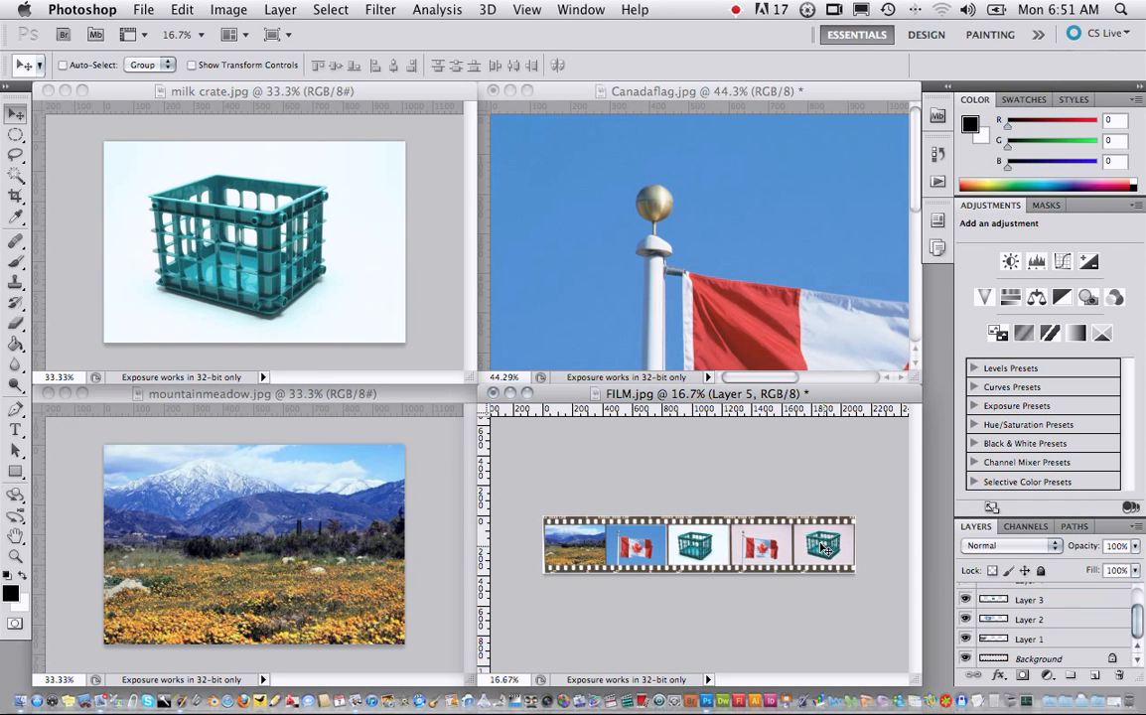
left_click_drag(817, 546, 763, 549)
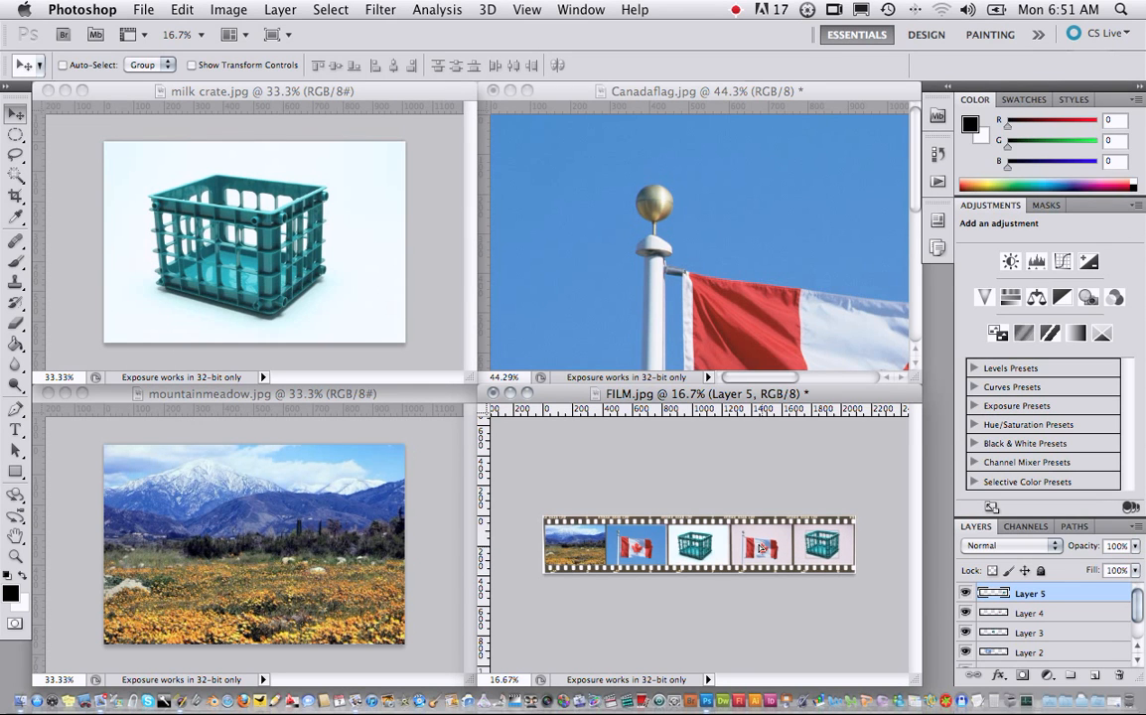
double_click(1031, 593)
type("Milk Crate Oly")
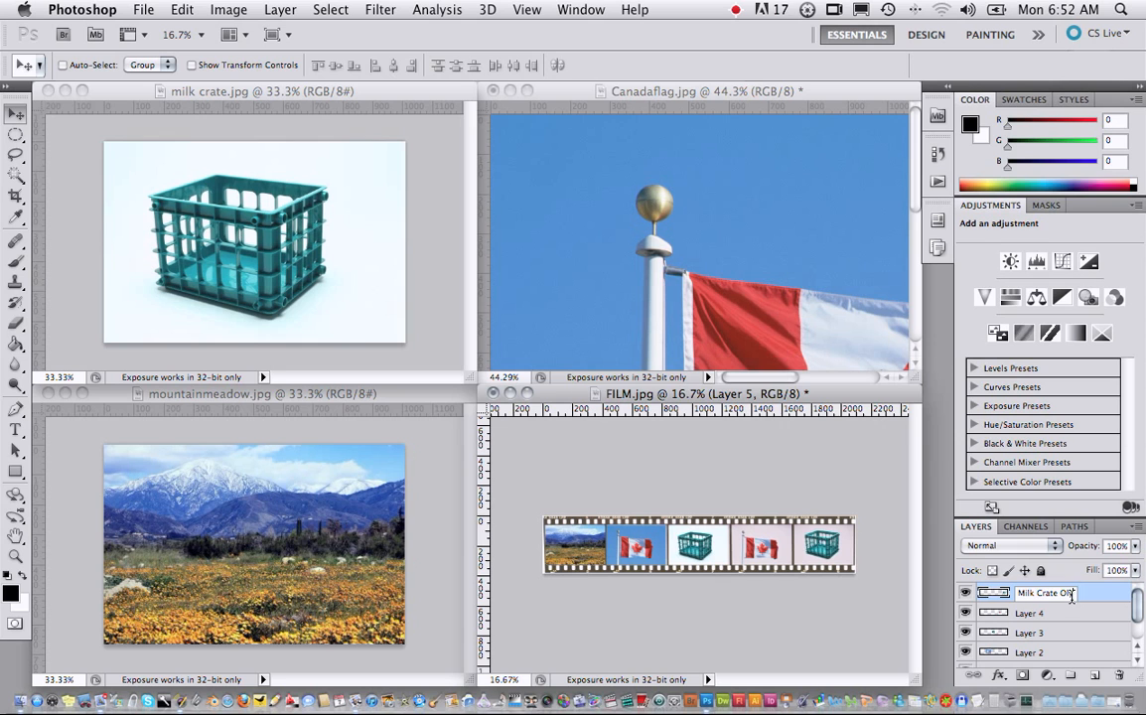
key("Return")
double_click(1070, 594)
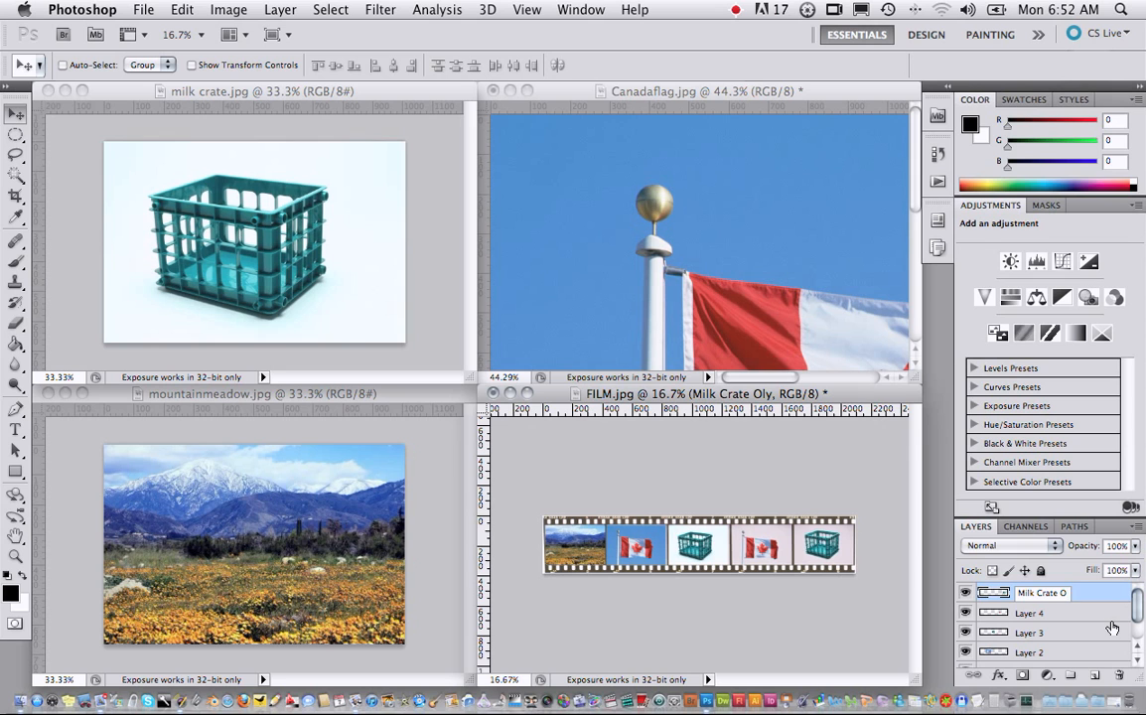
type("y")
key("Return")
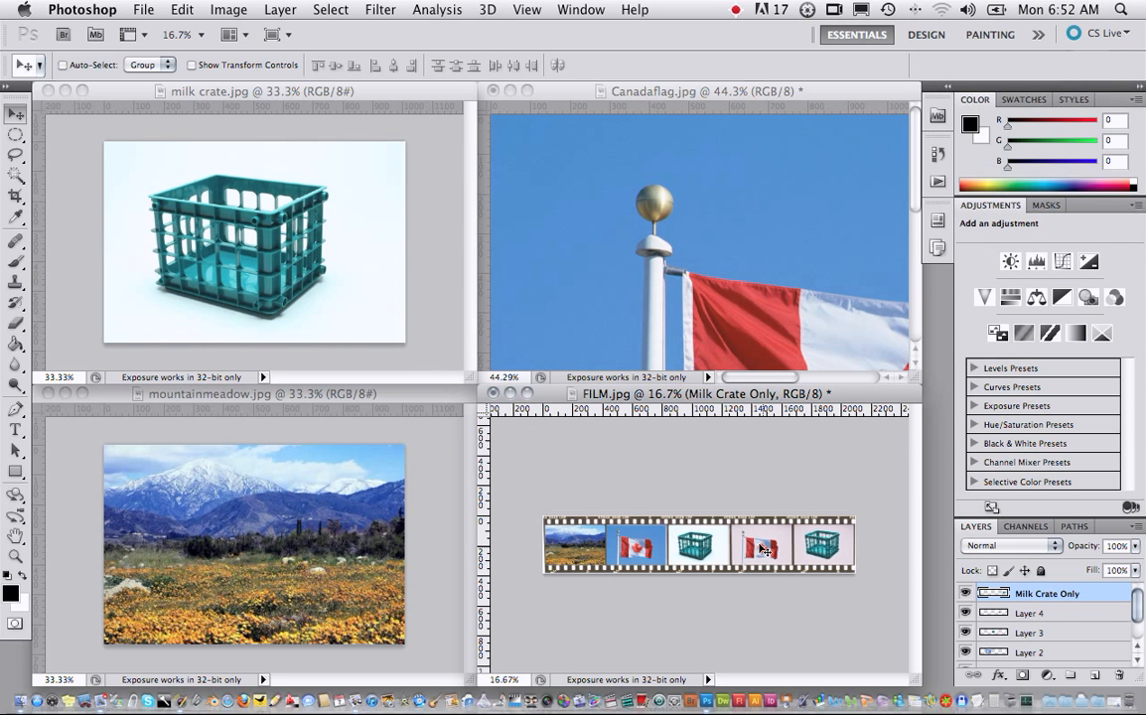
- Nudge the flag cutout on Layer 4 slightly within the fourth frame and rename its layer to "Flag Only"
left_click(1048, 613)
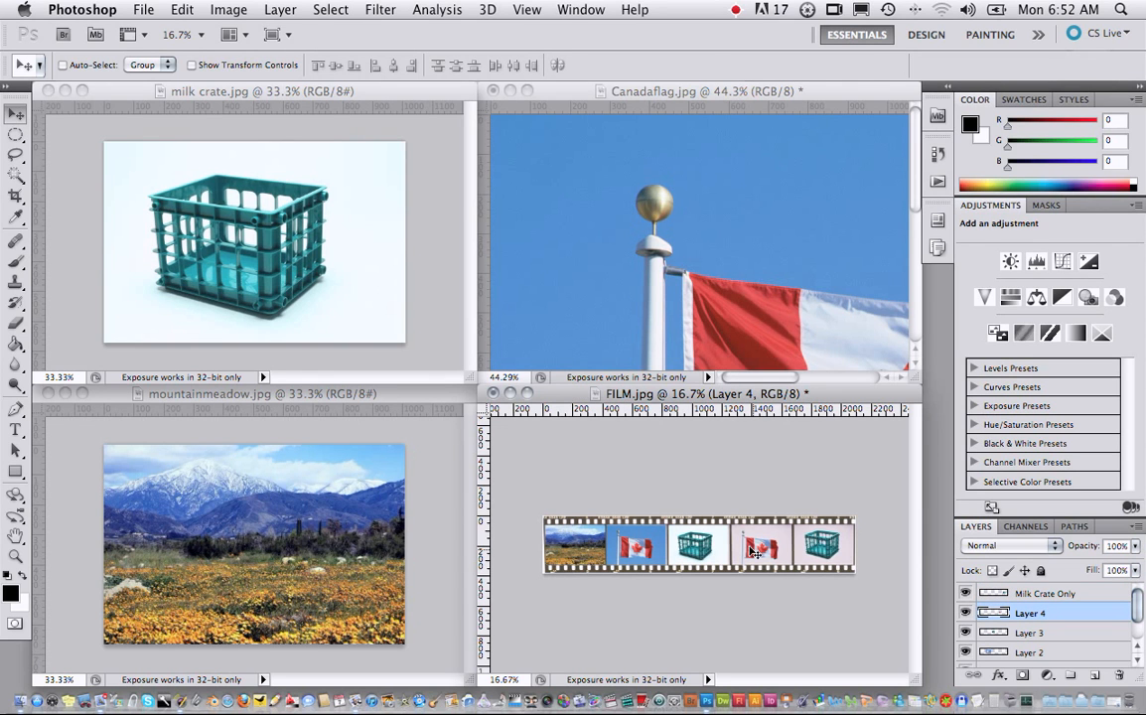
left_click_drag(750, 547, 756, 550)
double_click(1032, 612)
type("f")
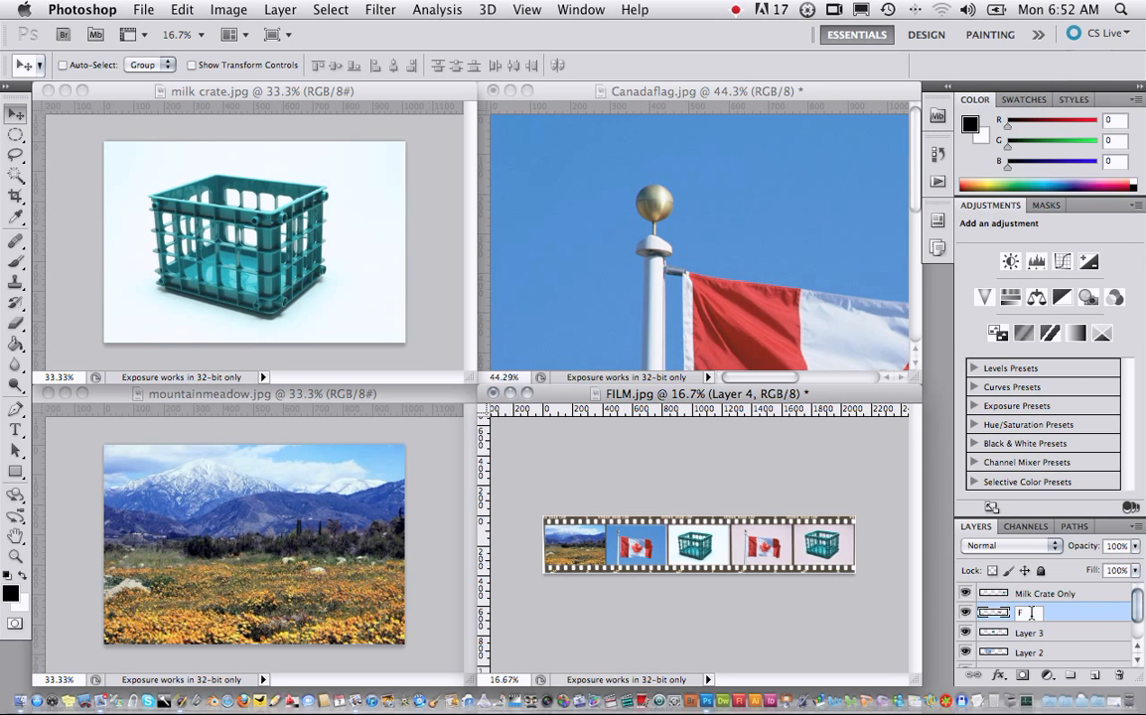
type("lag Only")
key("Return")
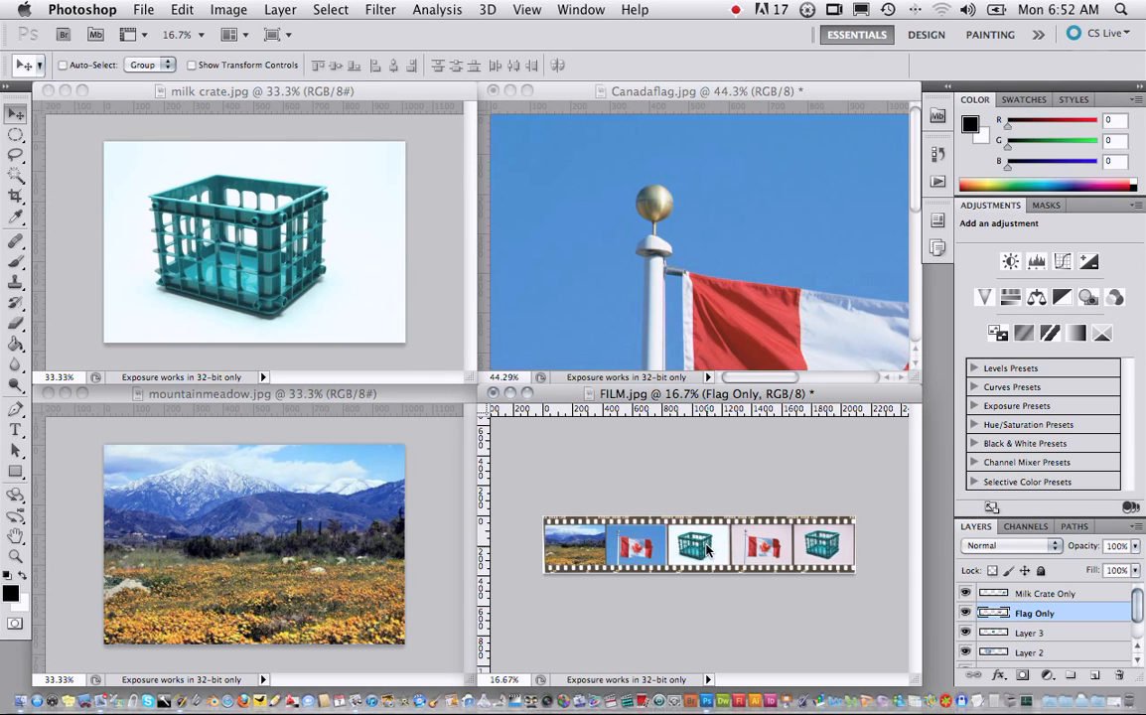
- Rename Layer 3, which holds the crate in the third frame, to "Milk Crate"
left_click(1032, 633)
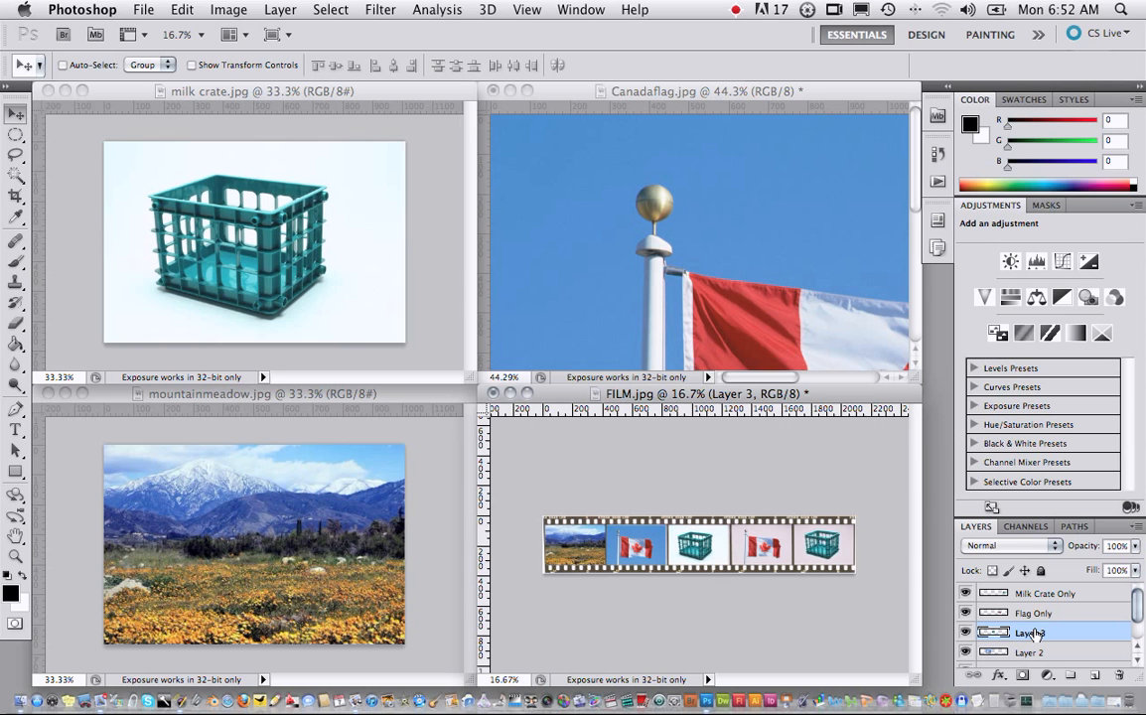
double_click(1031, 633)
type("Milk Crate")
key("Return")
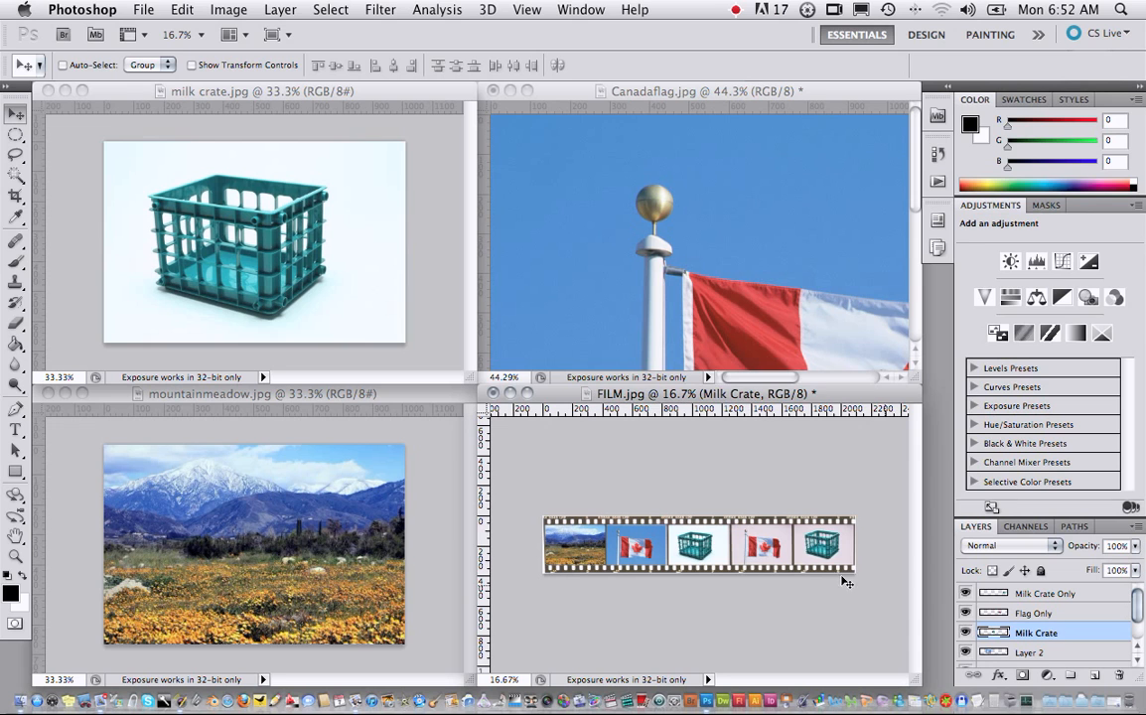
- Rename Layer 2, which holds the flag in the second frame, to "Flag"
left_click(1043, 653)
double_click(1033, 652)
type("Flag")
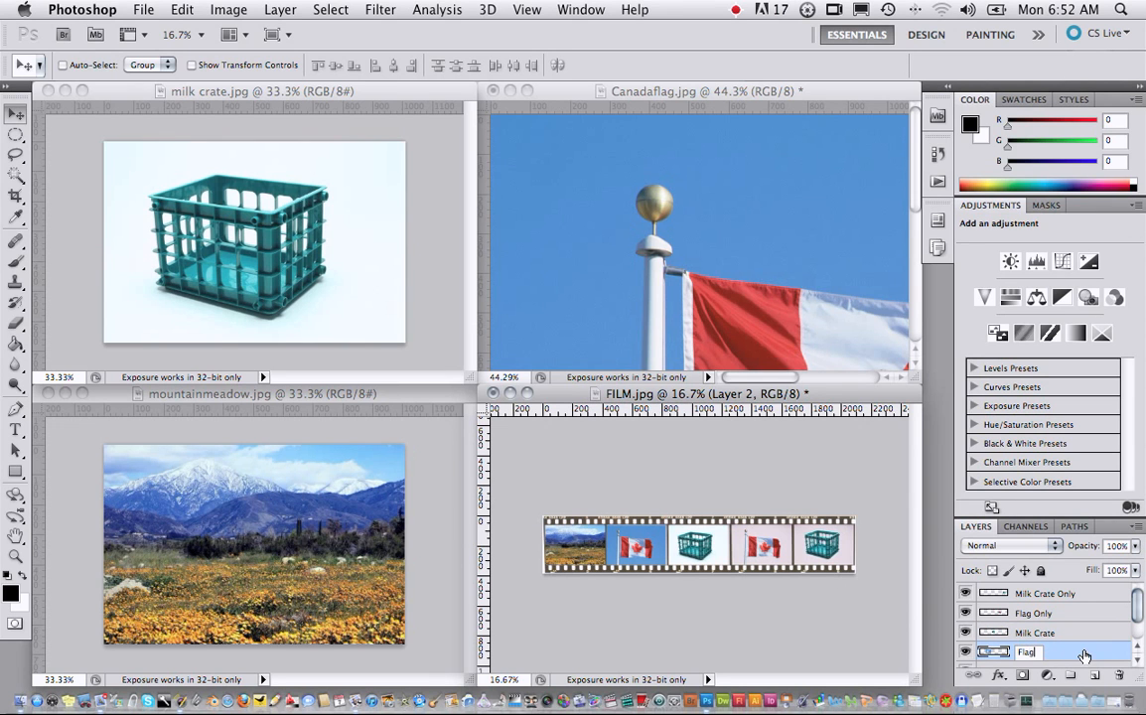
key("Return")
- Rename Layer 1 to "Mountain Meadow" and select the Flag layer
left_click_drag(1143, 602, 1133, 624)
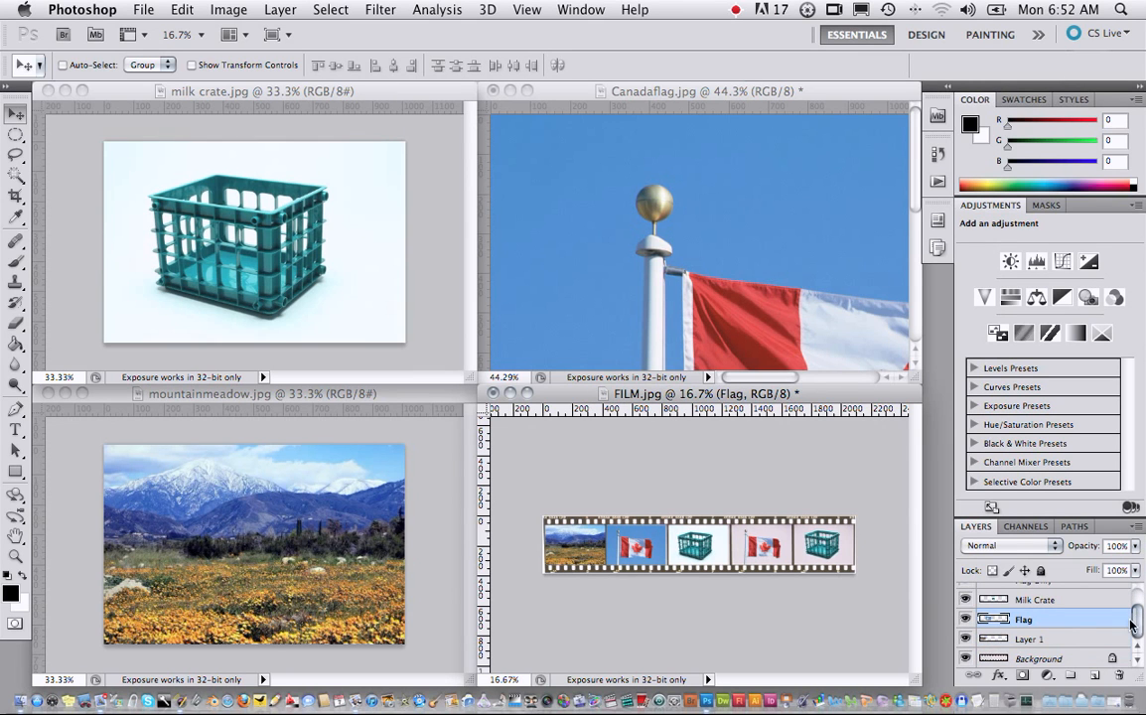
double_click(1029, 638)
type("Mountain Meadow")
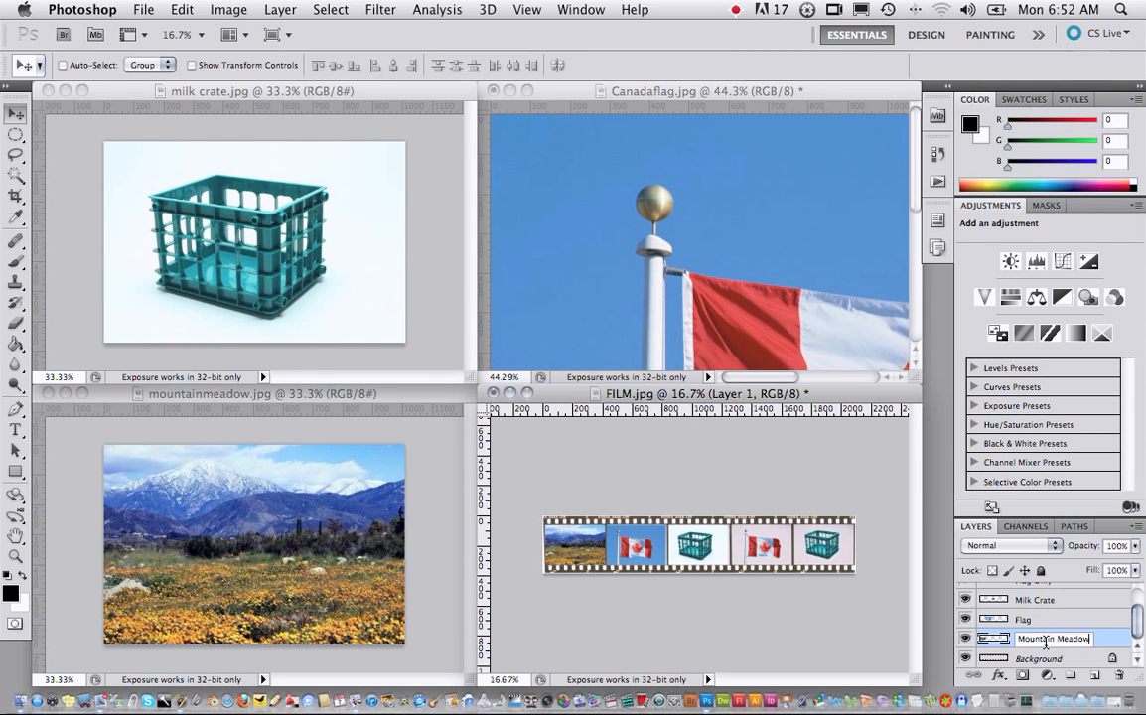
key("Return")
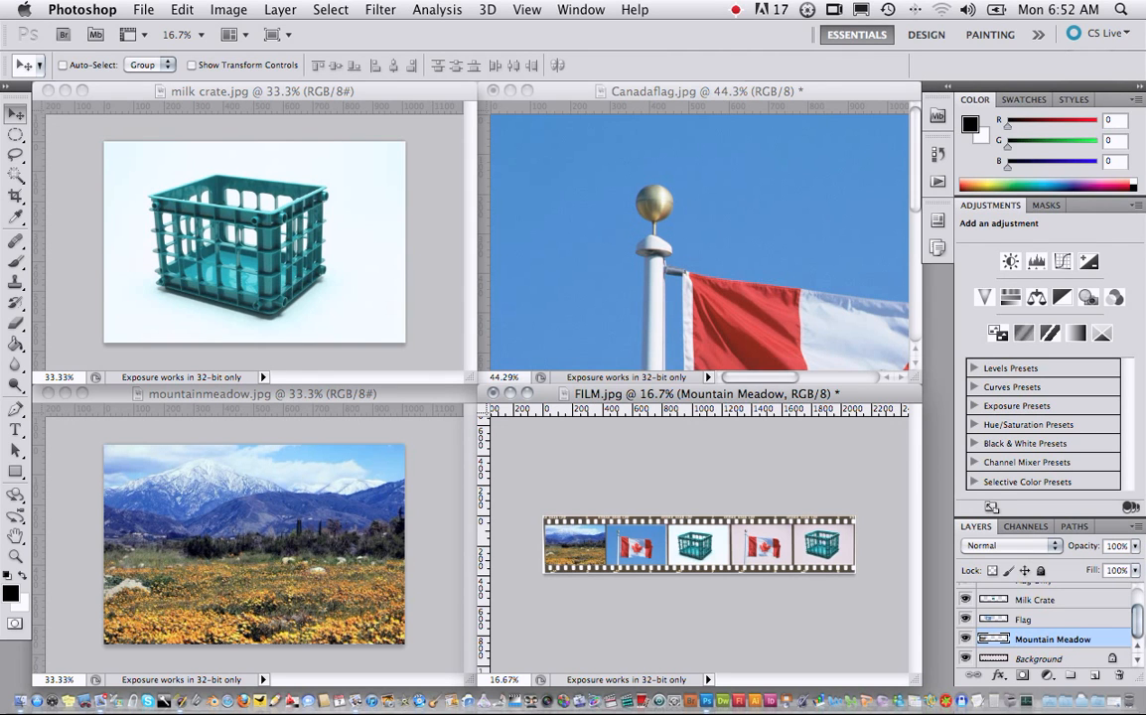
mouse_move(1137, 616)
left_mouse_down()
mouse_move(1137, 603)
mouse_move(1139, 623)
left_mouse_up()
left_click(1038, 619)
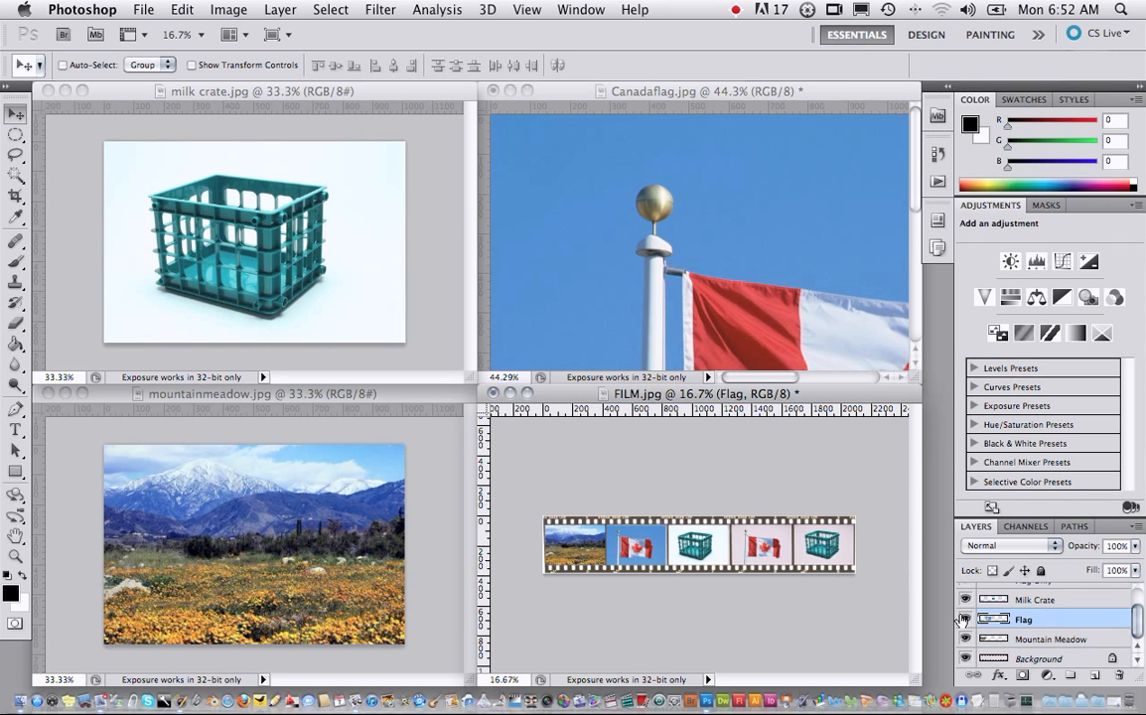